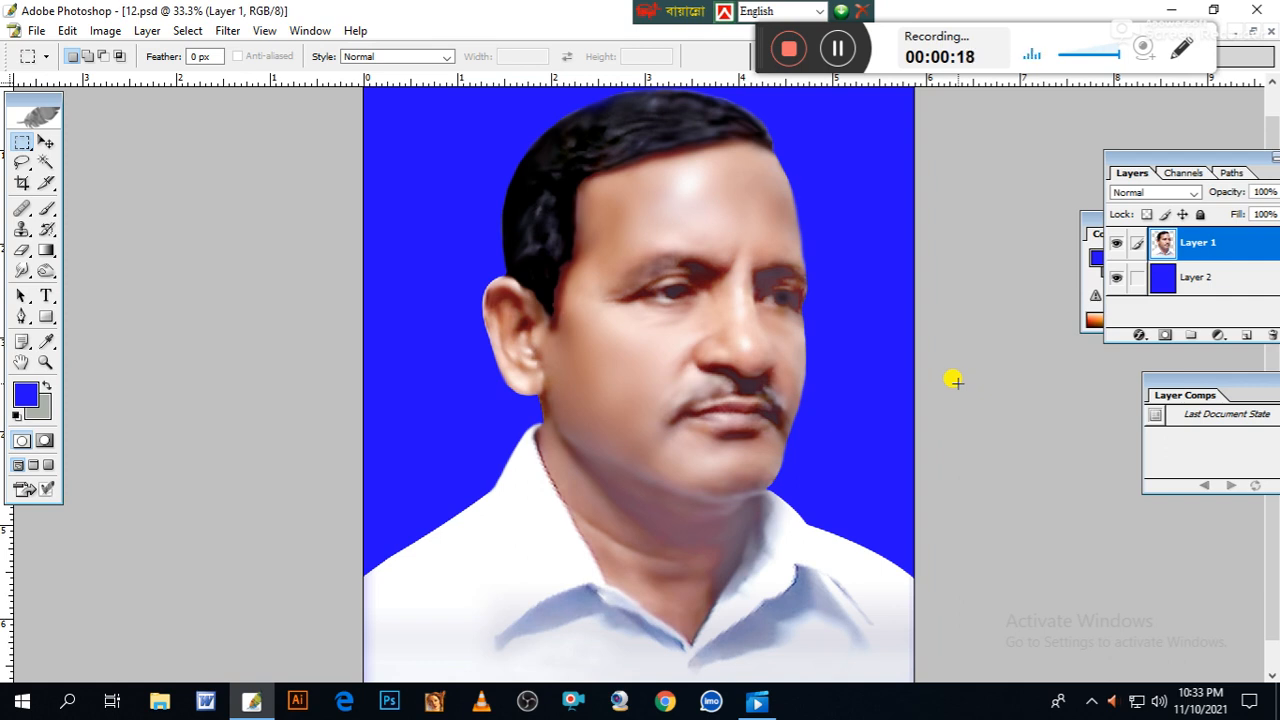
Step: Darken the portrait on Layer 1 slightly with an RGB Curves adjustment, mapping input 128 to output 116
{"action": "key", "text": "ctrl+minus"}
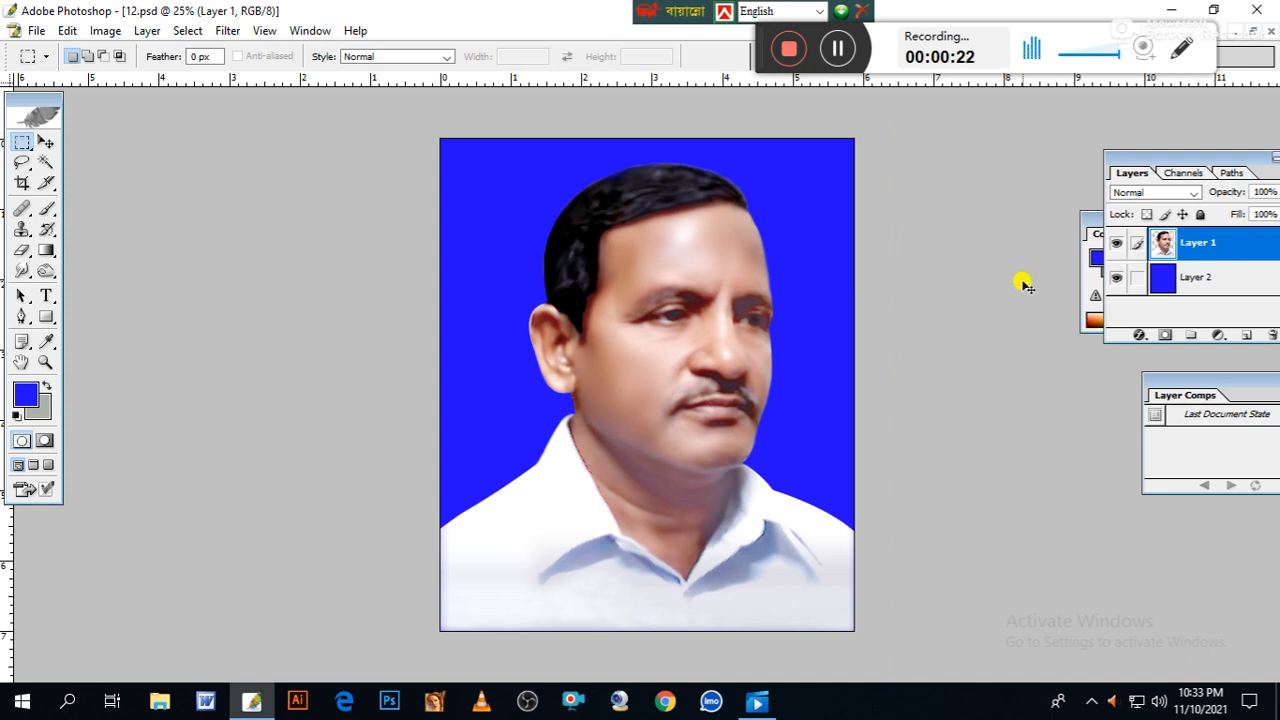
{"action": "key", "text": "ctrl+m"}
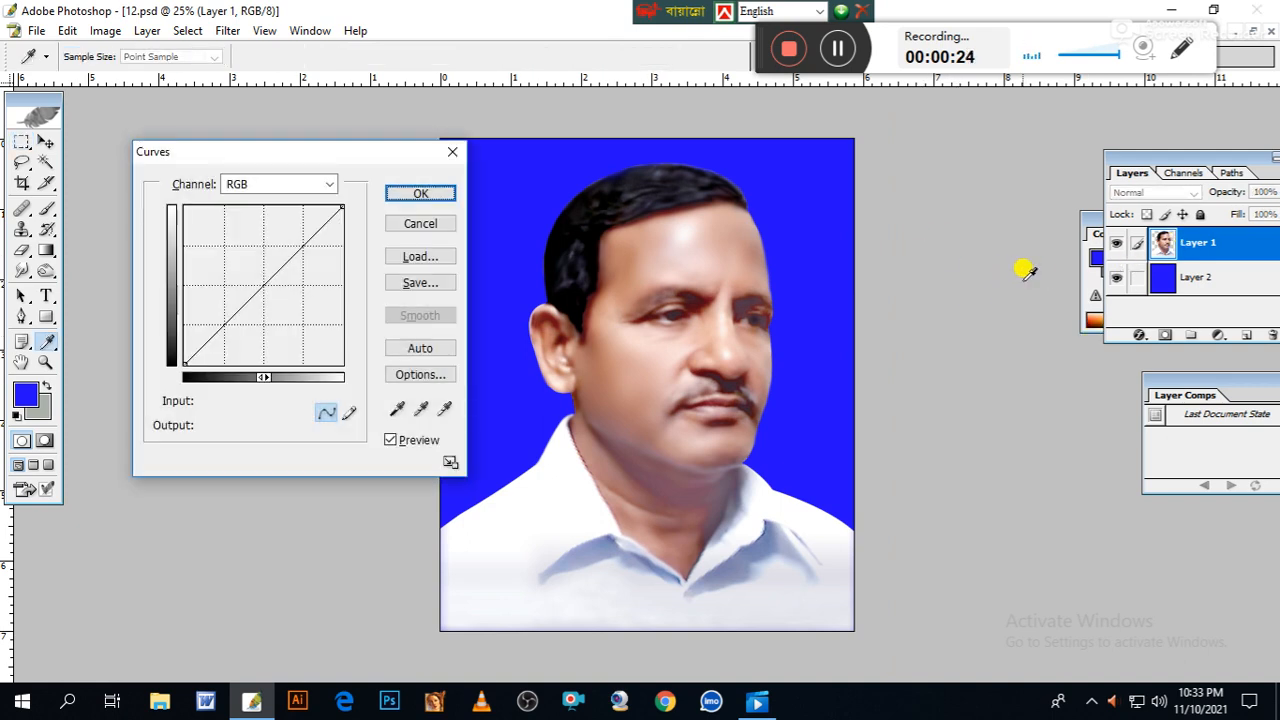
{"action": "mouse_move", "coordinate": [244, 296]}
{"action": "left_mouse_down"}
{"action": "mouse_move", "coordinate": [237, 286]}
{"action": "mouse_move", "coordinate": [254, 302]}
{"action": "mouse_move", "coordinate": [260, 289]}
{"action": "left_mouse_up"}
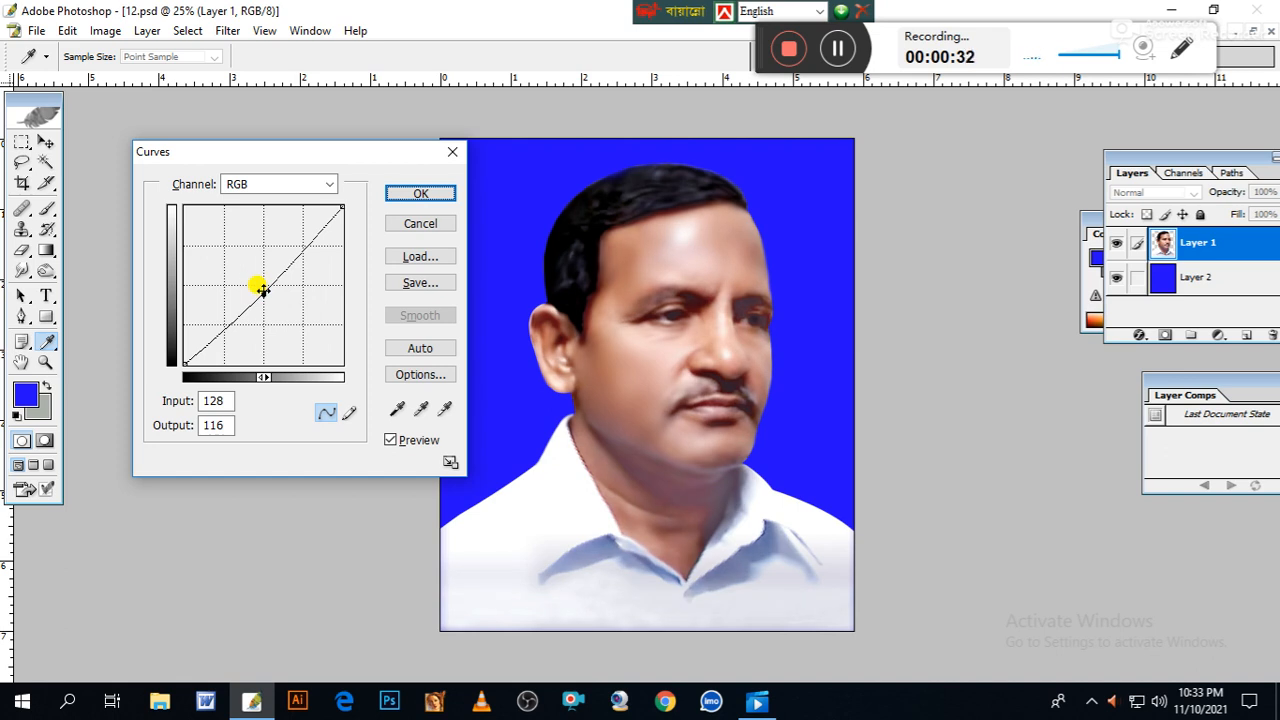
{"action": "left_click", "coordinate": [415, 194]}
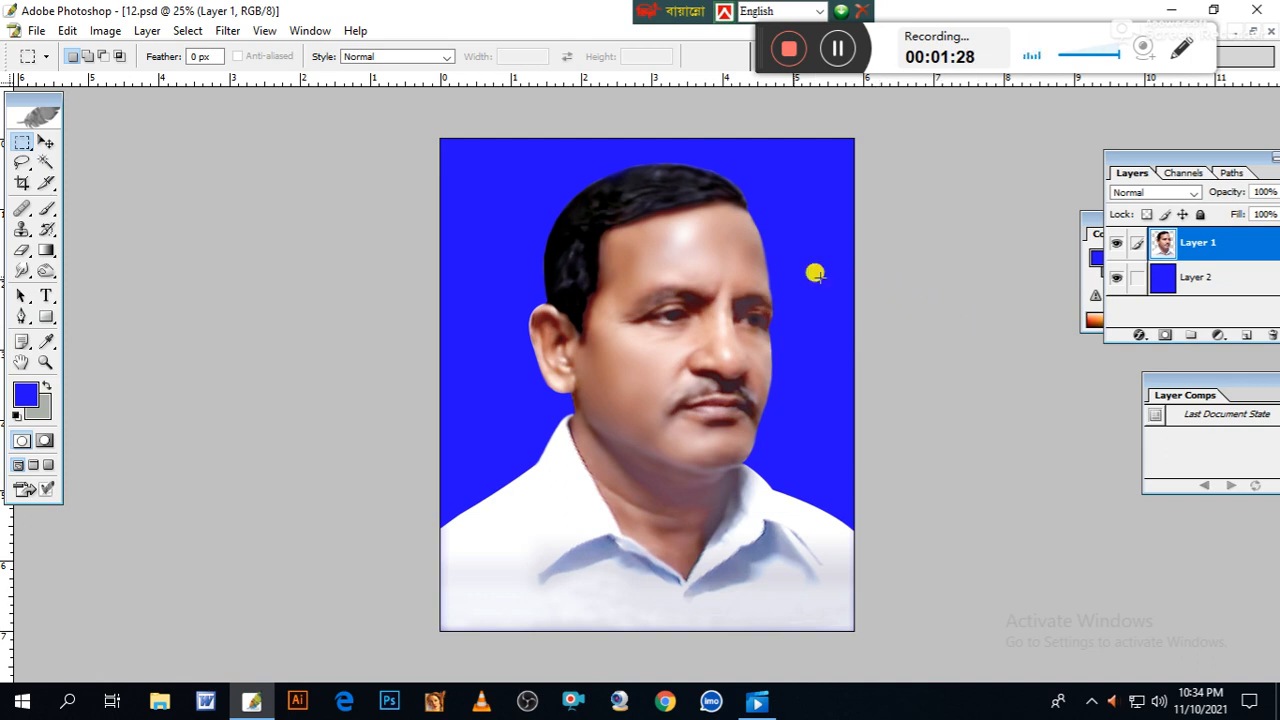
Step: Set the foreground color to the blue 0D65F5
{"action": "left_click", "coordinate": [27, 394]}
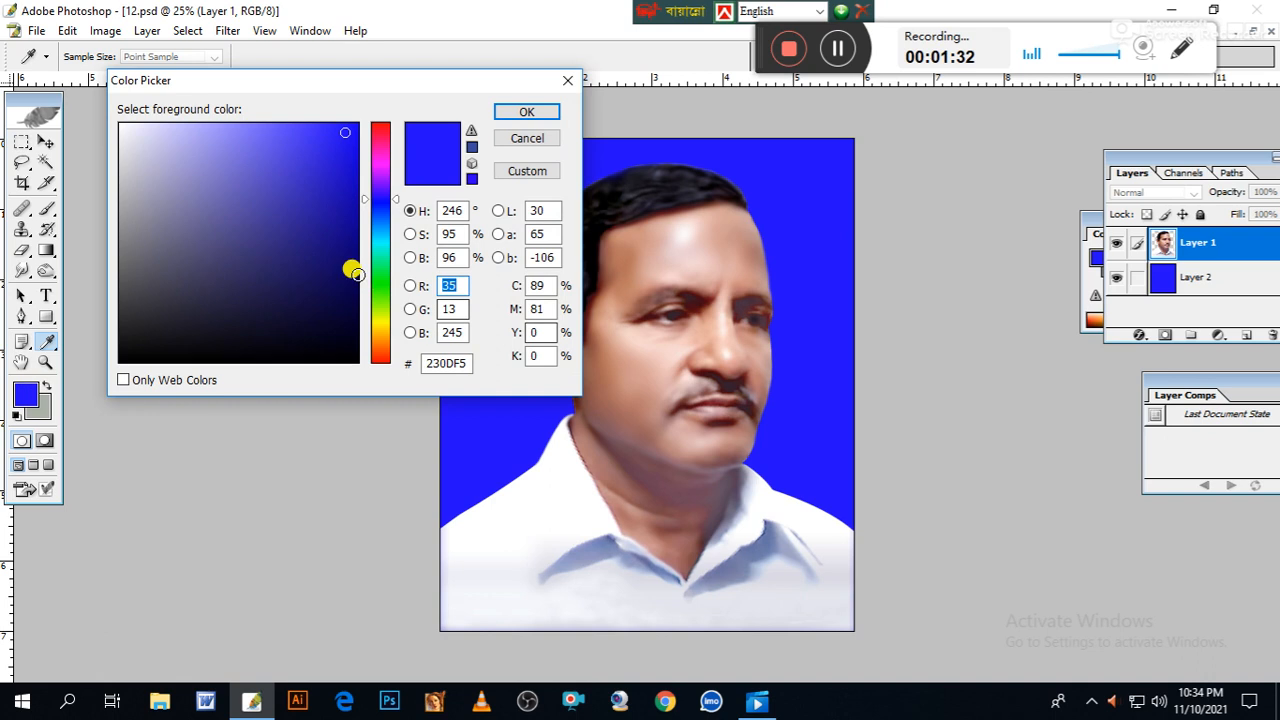
{"action": "left_click", "coordinate": [383, 245]}
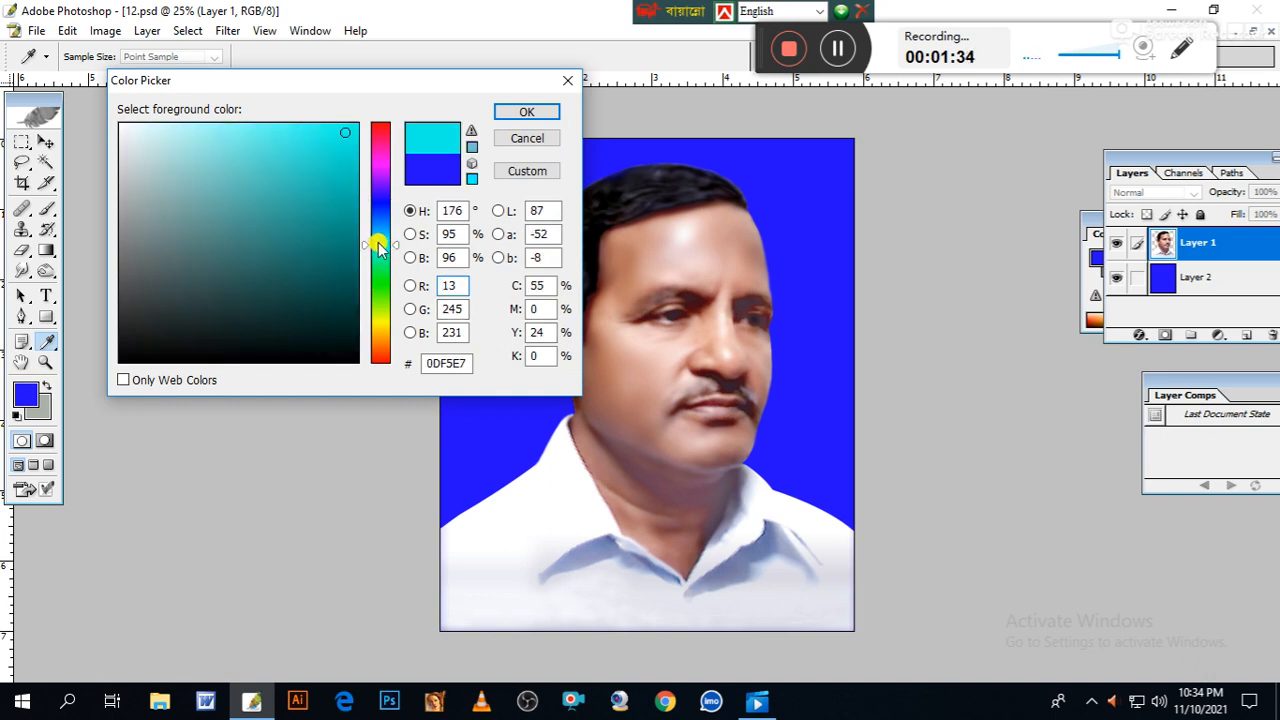
{"action": "left_click", "coordinate": [382, 219]}
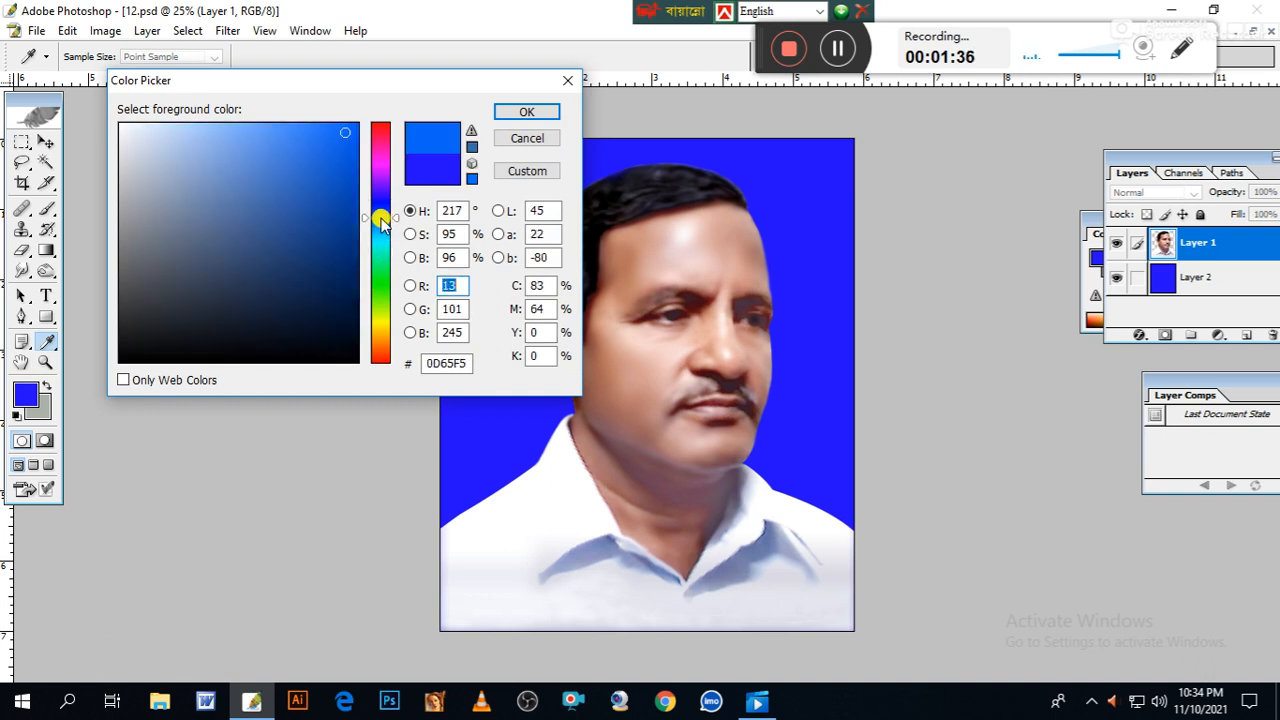
{"action": "left_click", "coordinate": [530, 113]}
{"action": "key", "text": "m"}
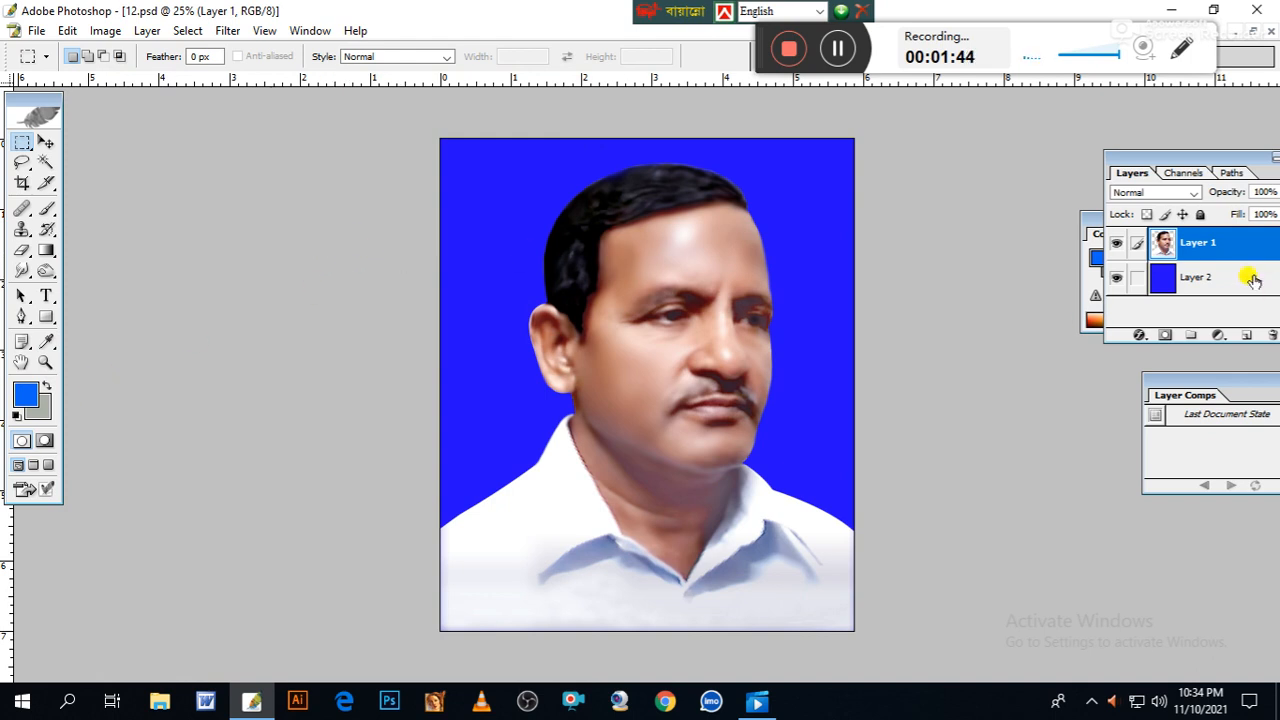
Step: Choose the blue 0D53F8 as foreground color and fill the background on Layer 2 with it
{"action": "left_click", "coordinate": [25, 395]}
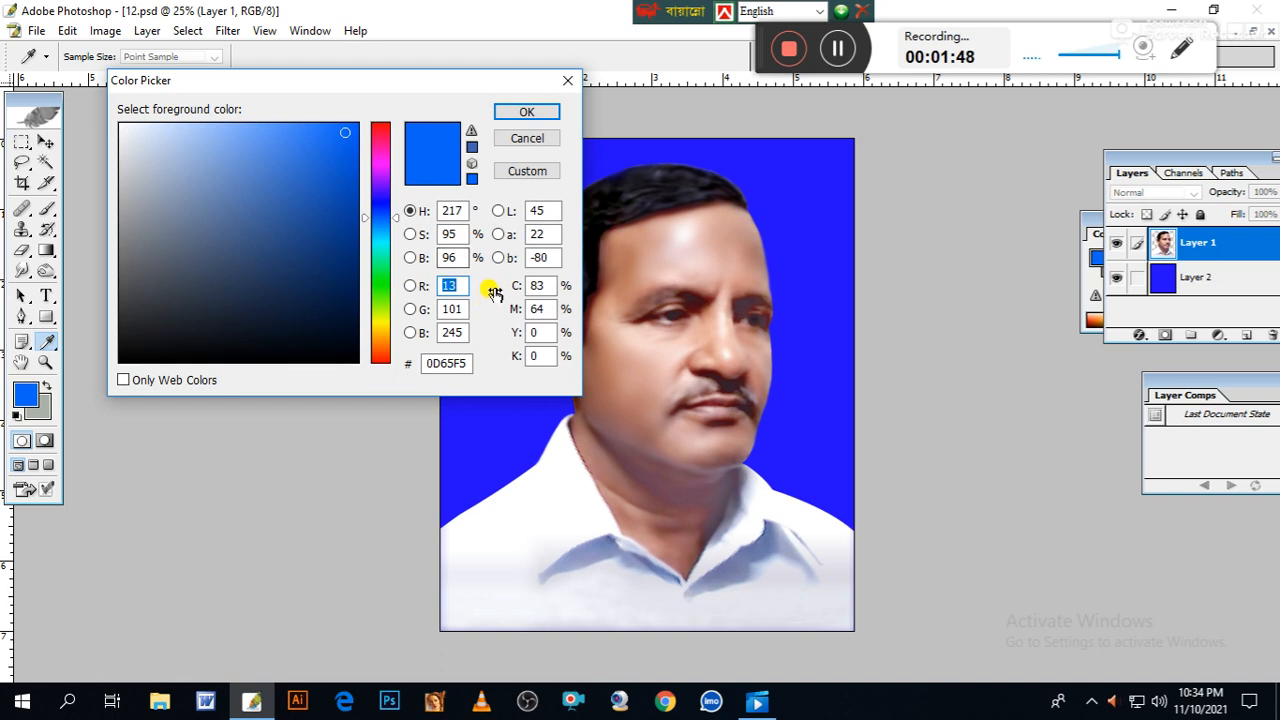
{"action": "left_click", "coordinate": [411, 310]}
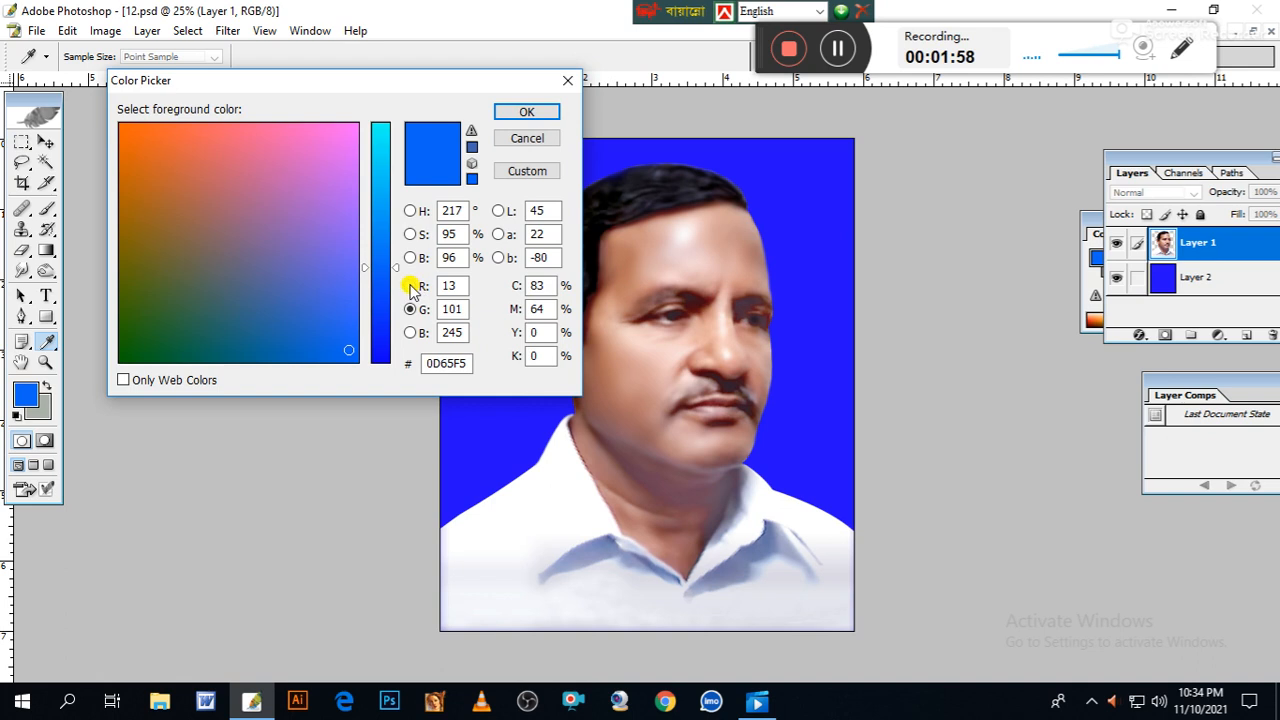
{"action": "left_click", "coordinate": [409, 286]}
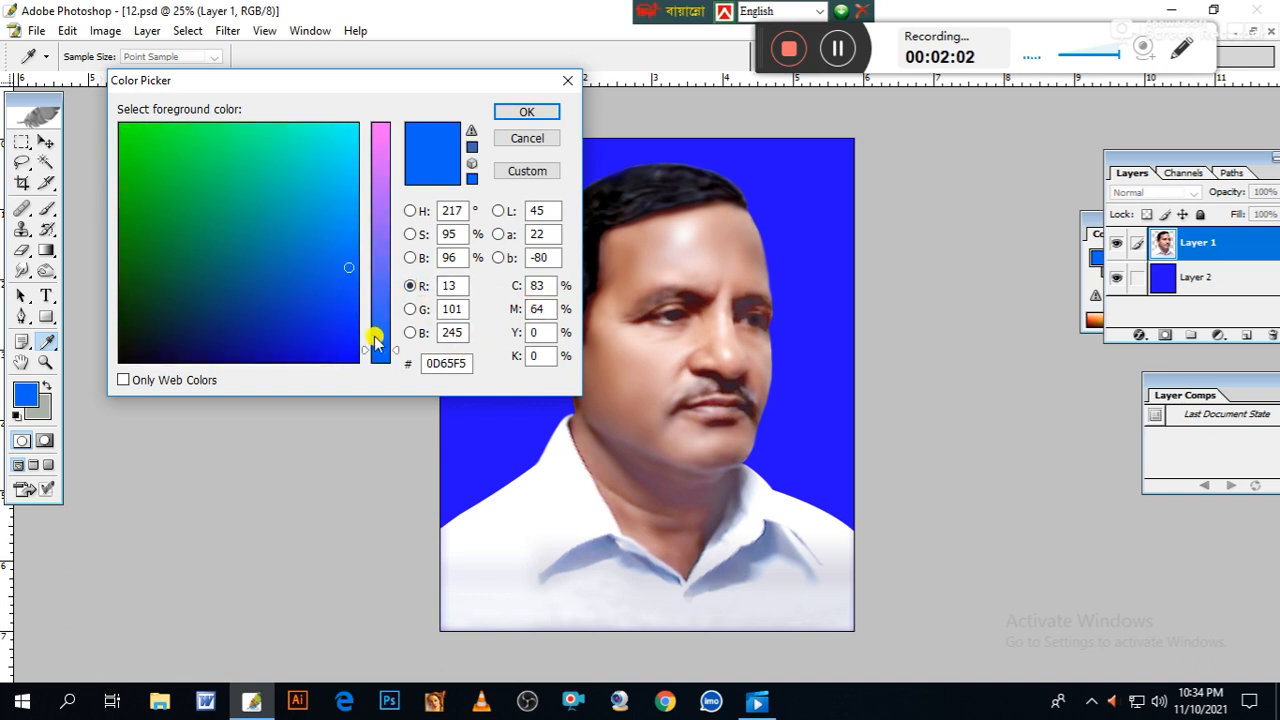
{"action": "left_click", "coordinate": [344, 320]}
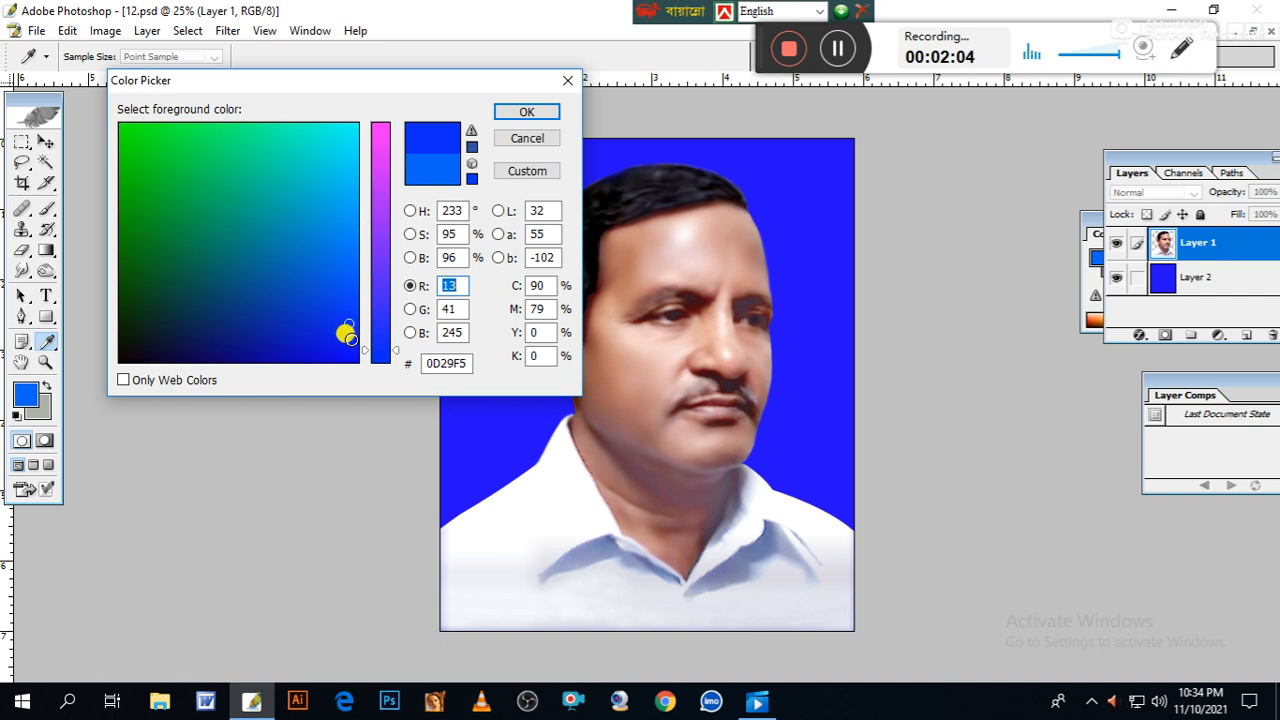
{"action": "left_click", "coordinate": [348, 283]}
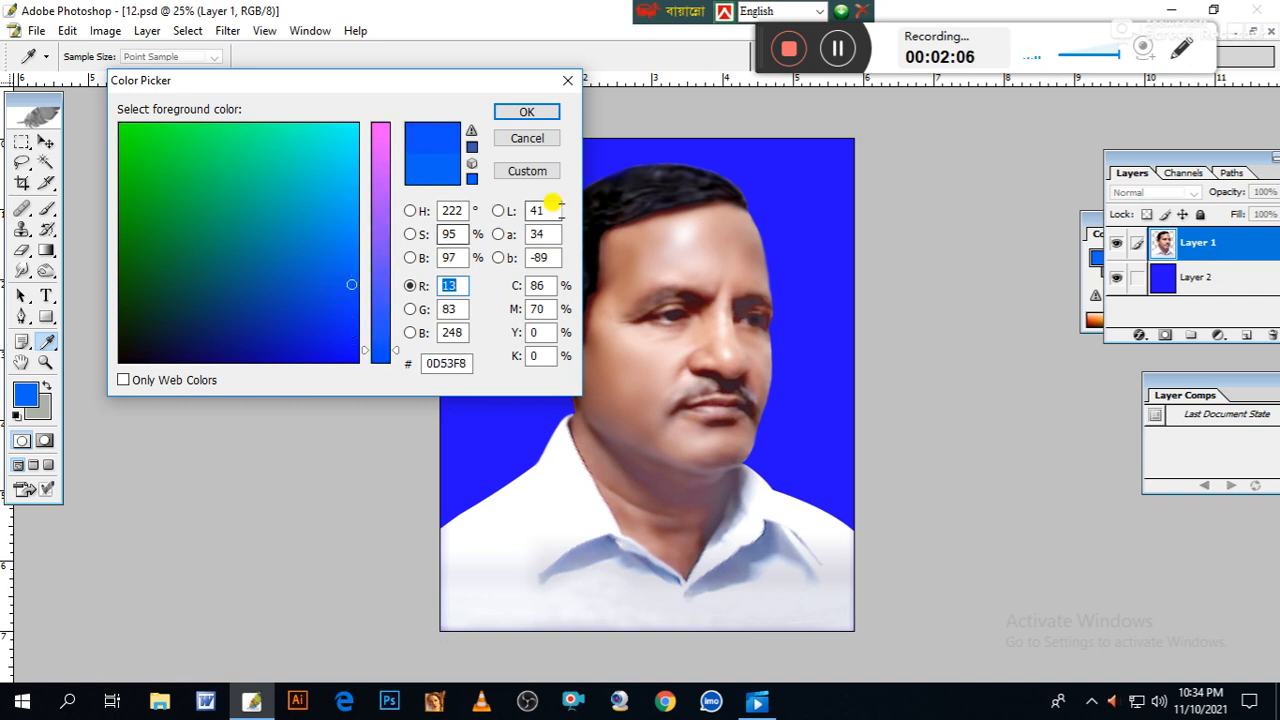
{"action": "left_click", "coordinate": [524, 112]}
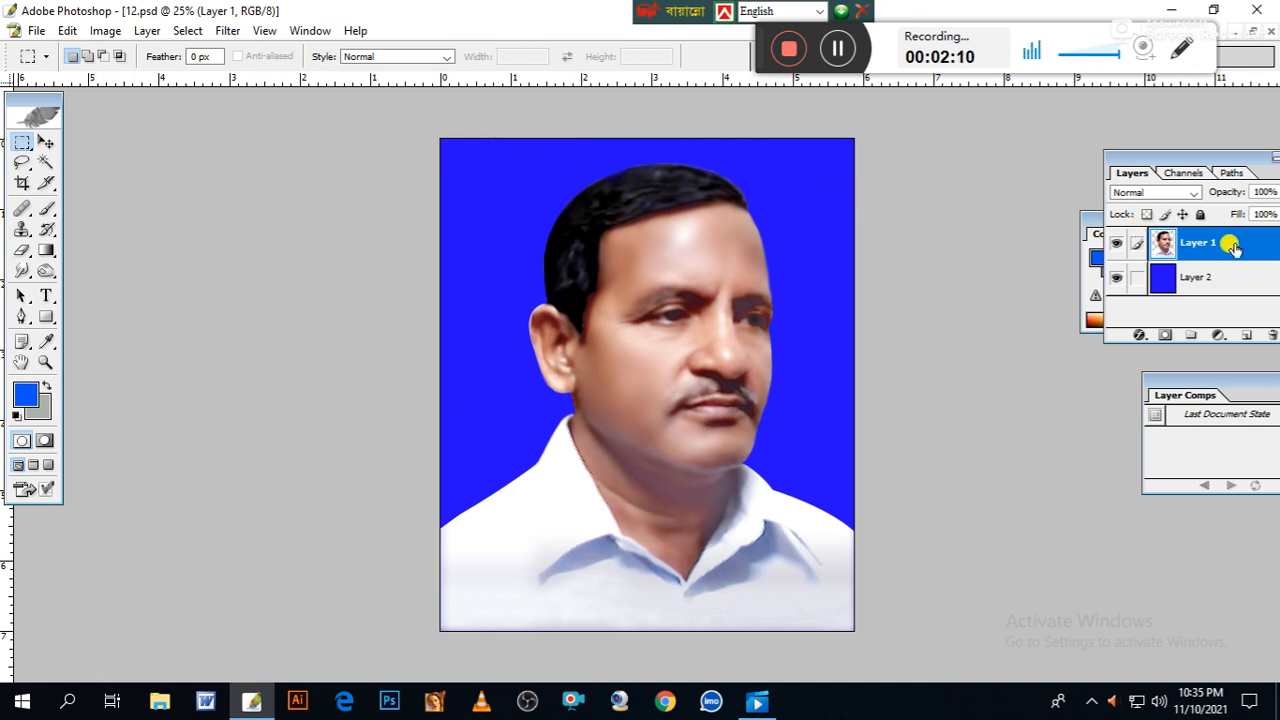
{"action": "left_click", "coordinate": [1214, 282]}
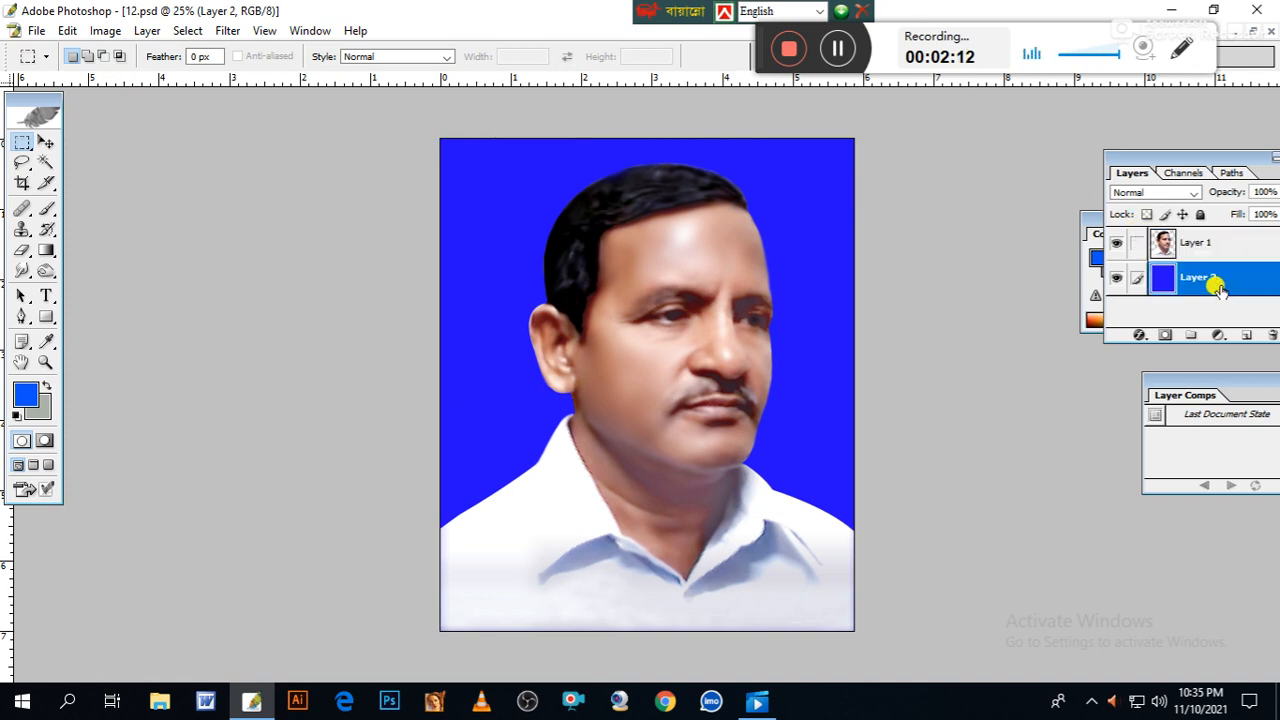
{"action": "key", "text": "alt+BackSpace"}
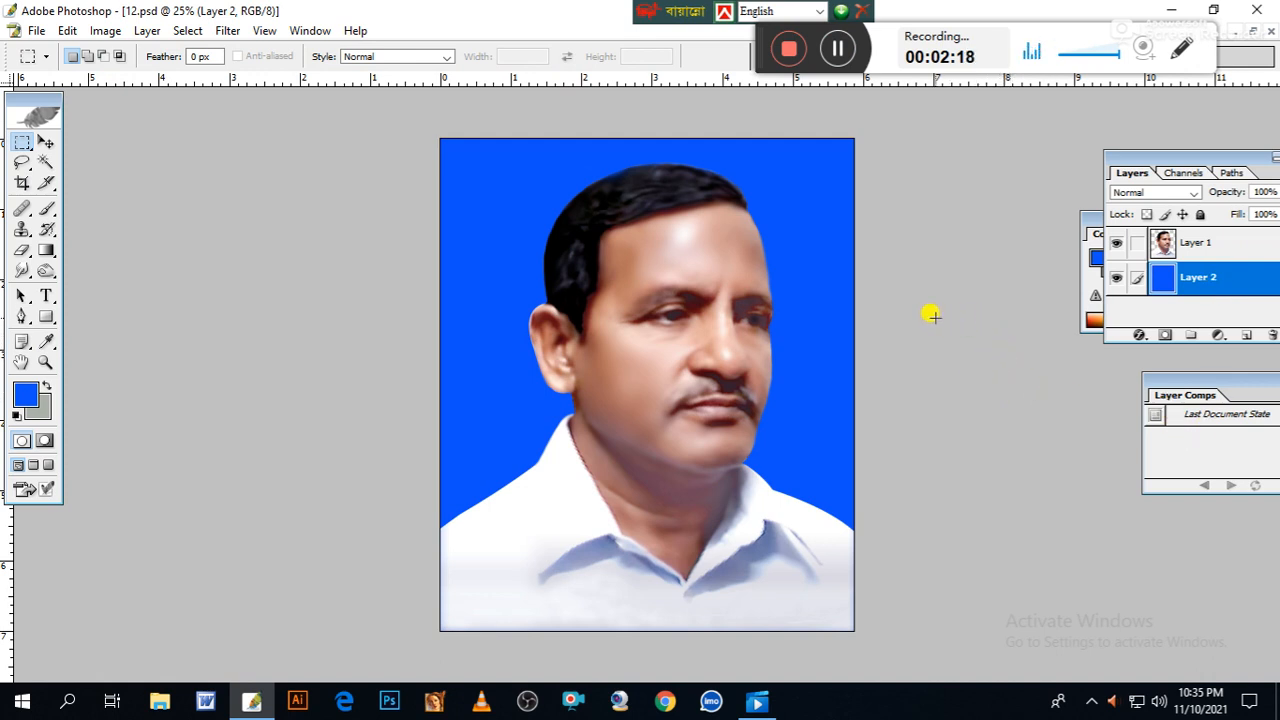
Step: Change the foreground color to the lighter blue 0D94EF and fill the background on Layer 2 with it
{"action": "left_click", "coordinate": [25, 395]}
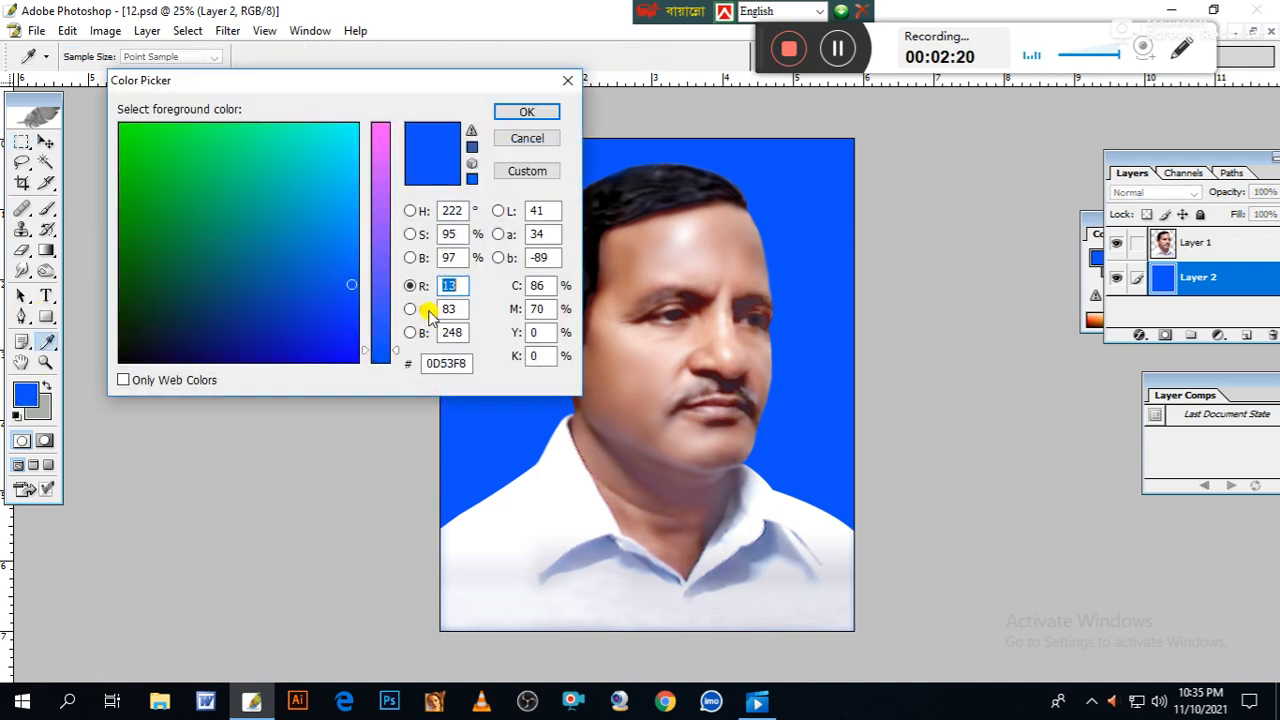
{"action": "left_click", "coordinate": [345, 240]}
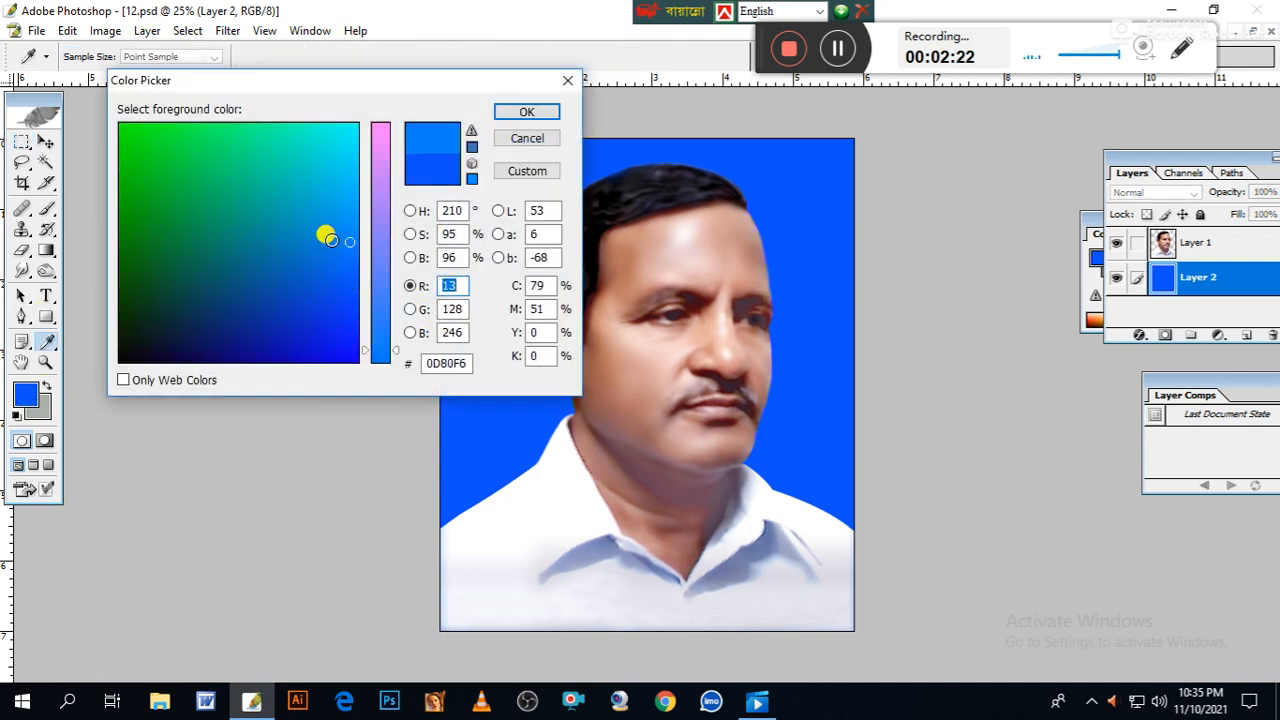
{"action": "left_click", "coordinate": [341, 222]}
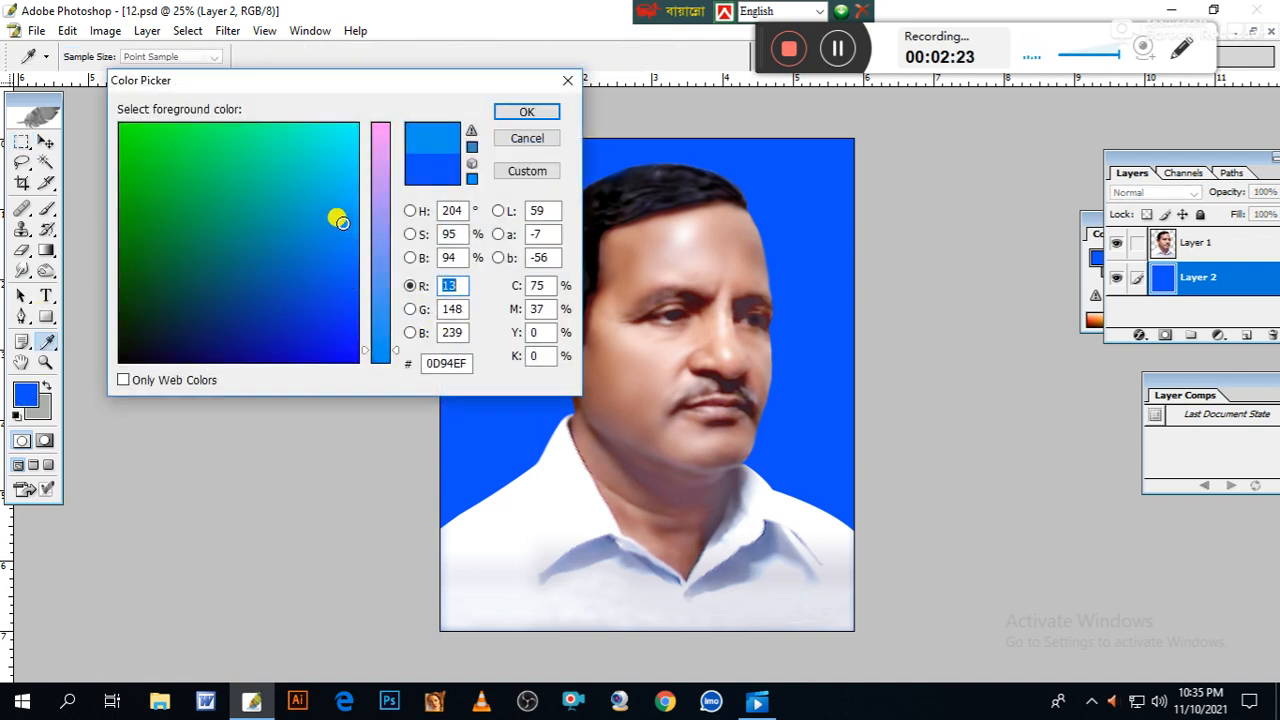
{"action": "left_click", "coordinate": [528, 111]}
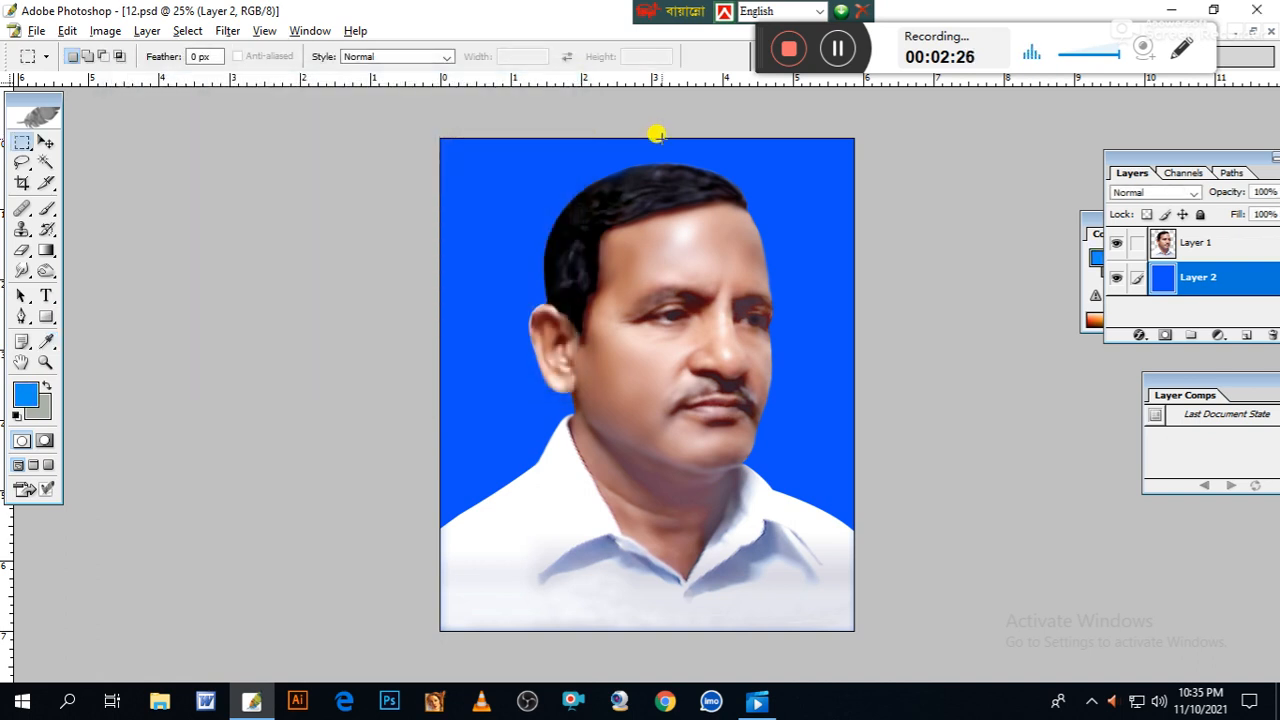
{"action": "key", "text": "alt+BackSpace"}
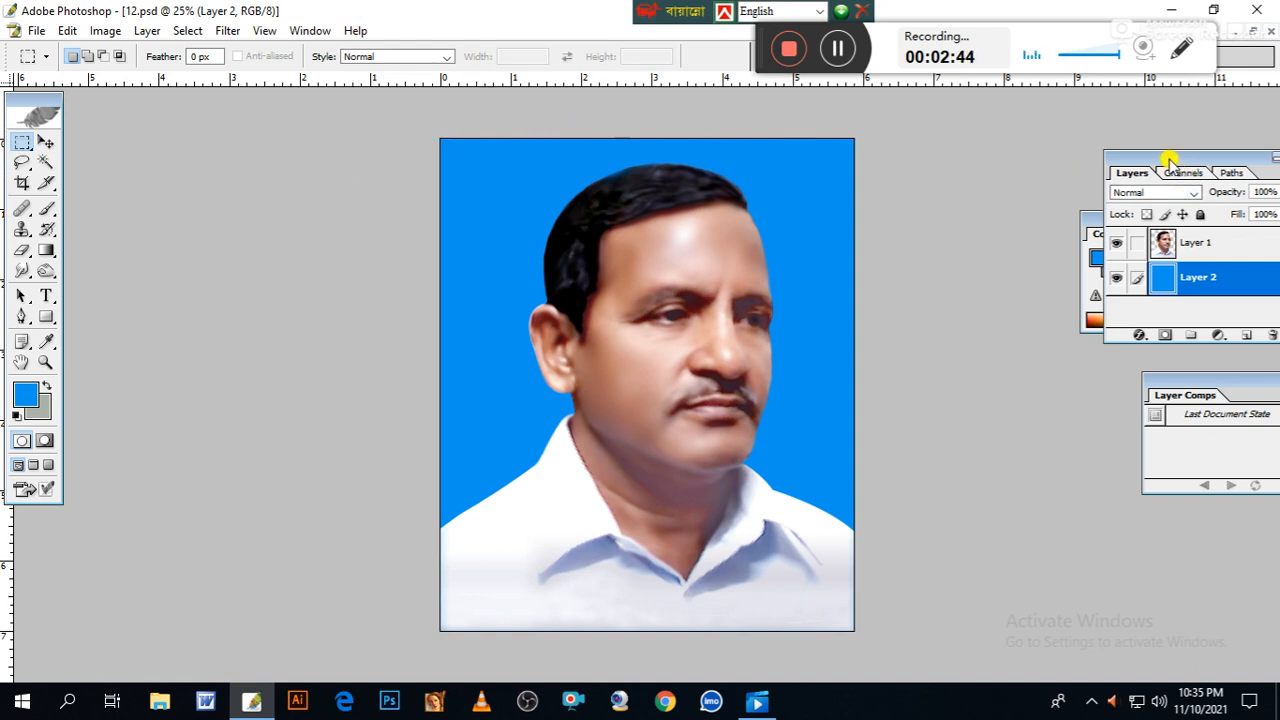
Step: Bring the Layers palette fully into view and merge the visible portrait and background layers into one
{"action": "left_click_drag", "start_coordinate": [1155, 160], "coordinate": [865, 157]}
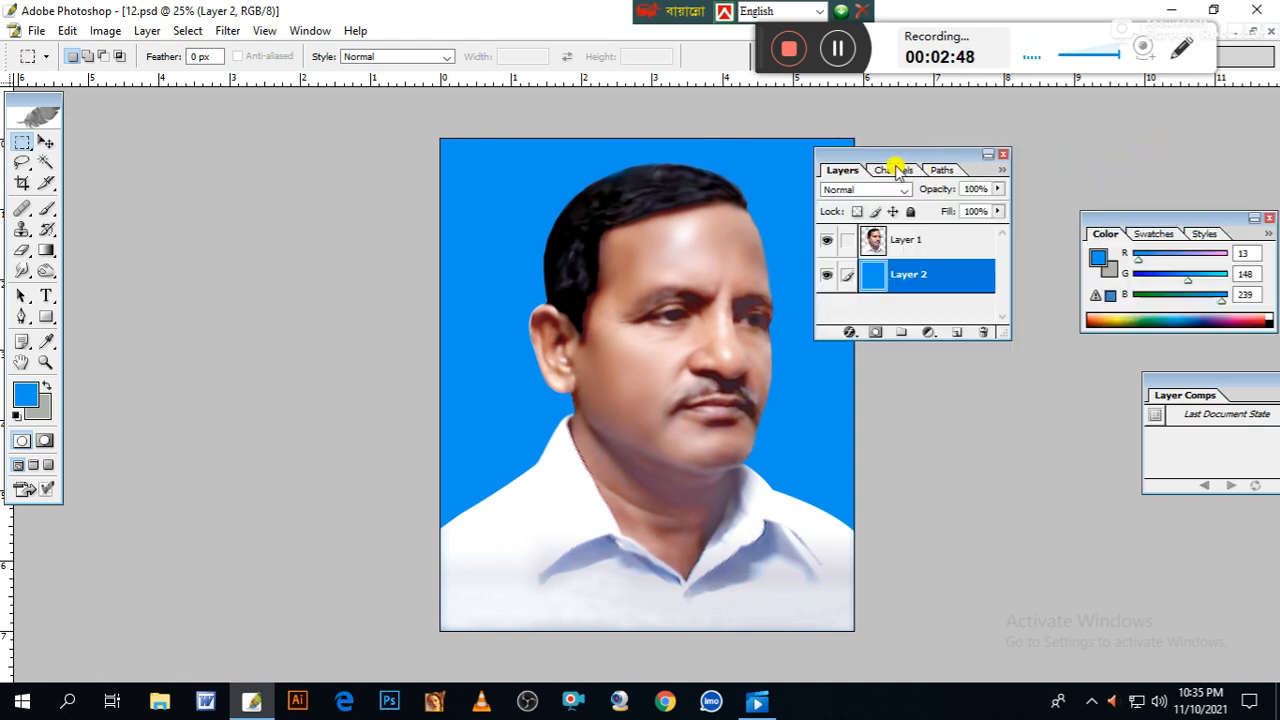
{"action": "left_click_drag", "start_coordinate": [1000, 152], "coordinate": [1113, 152]}
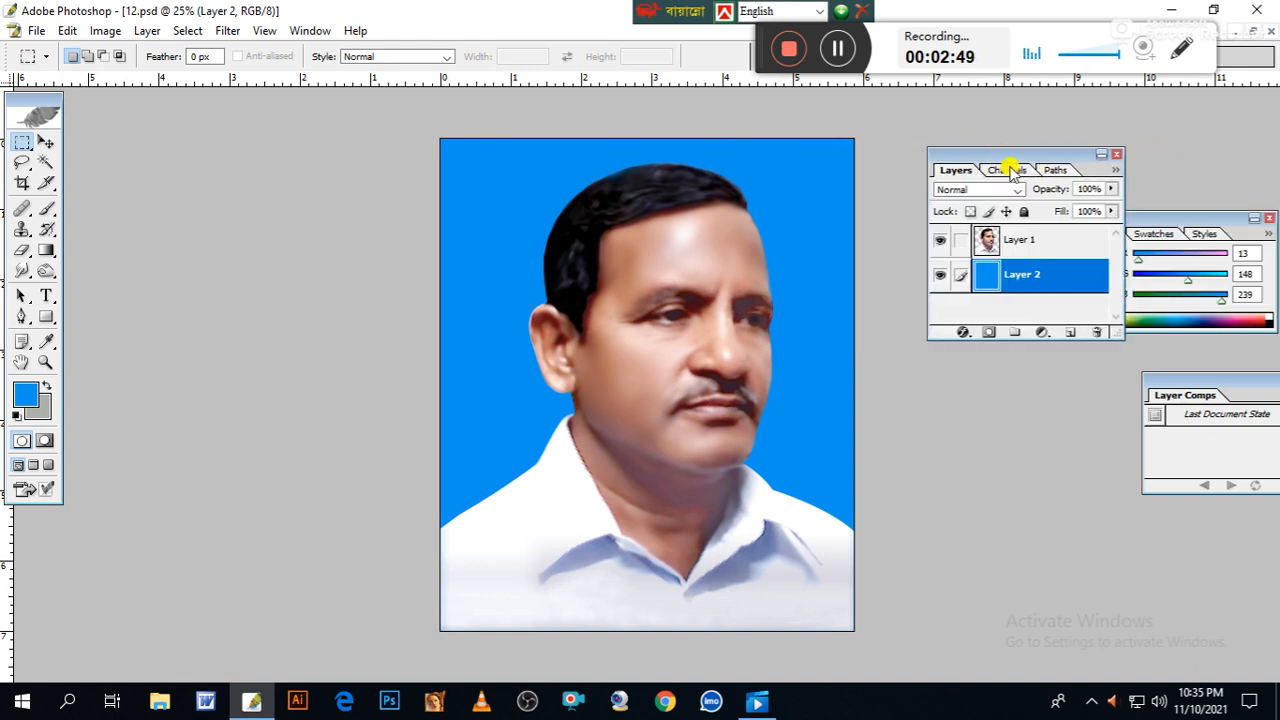
{"action": "left_click", "coordinate": [1115, 170]}
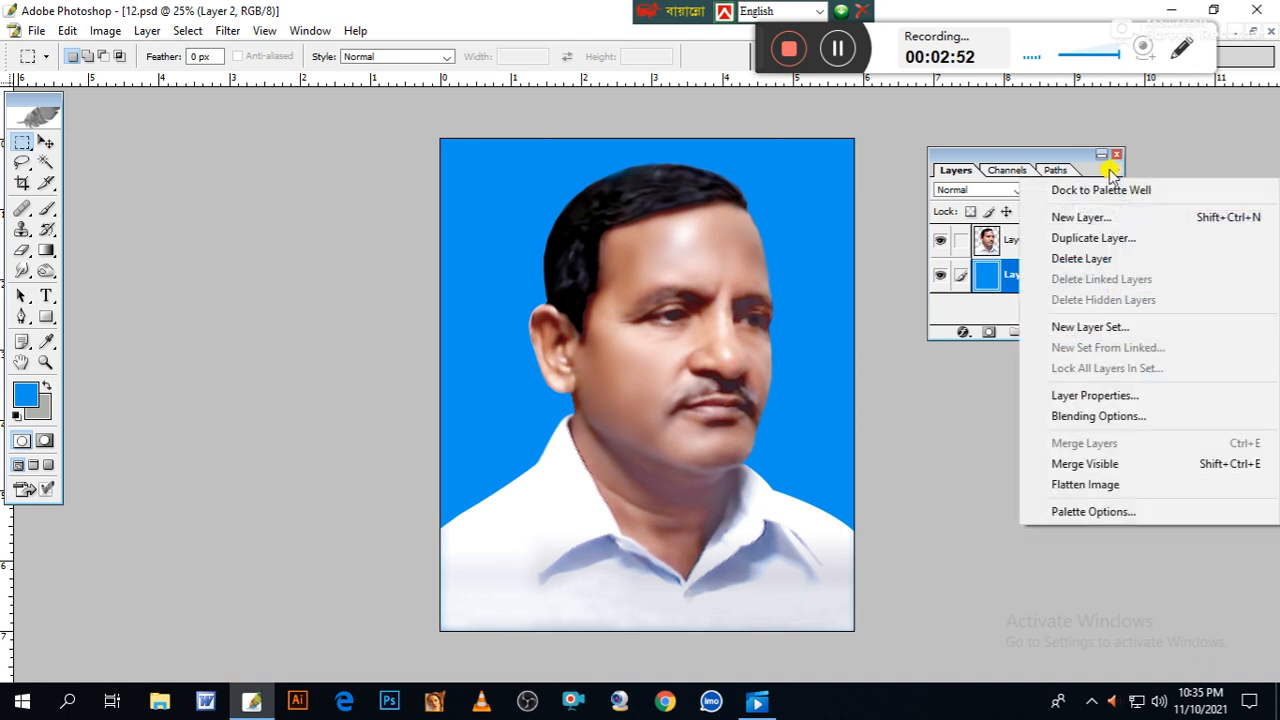
{"action": "left_click", "coordinate": [1083, 460]}
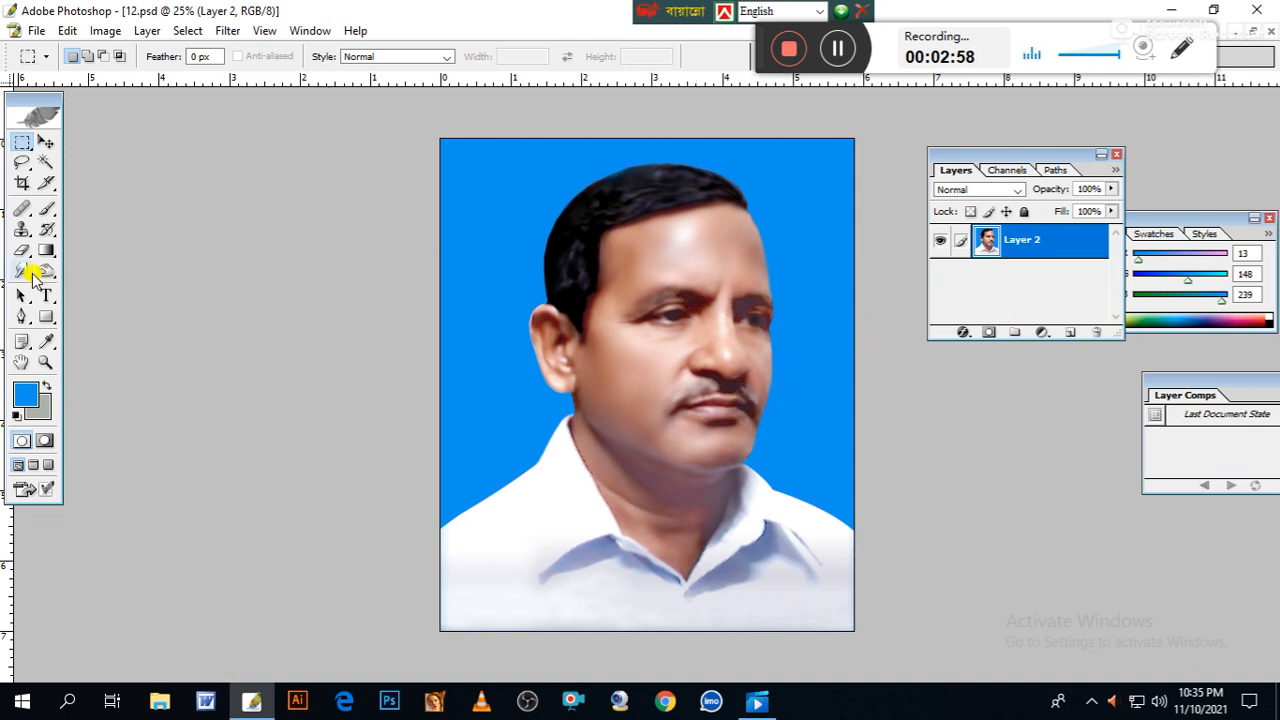
Step: Set up the Crop tool for an output size of 1.7 in wide by 1.9 in high
{"action": "left_click", "coordinate": [21, 184]}
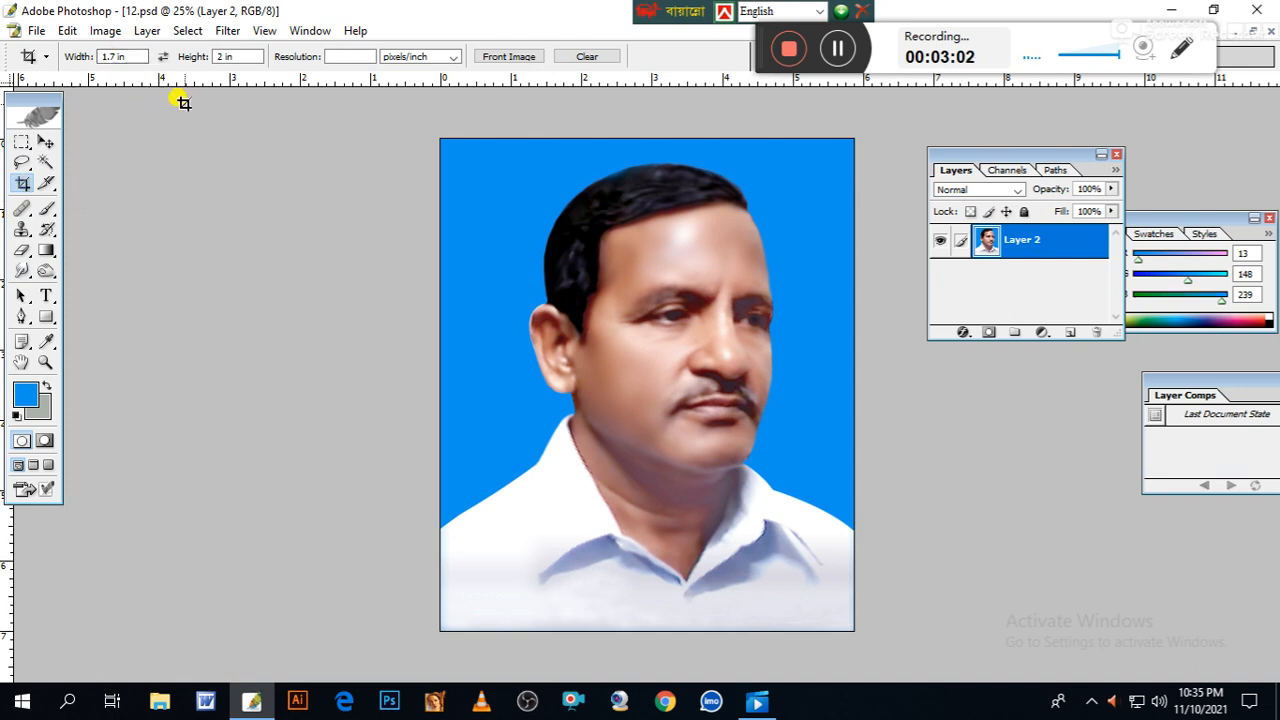
{"action": "double_click", "coordinate": [118, 57]}
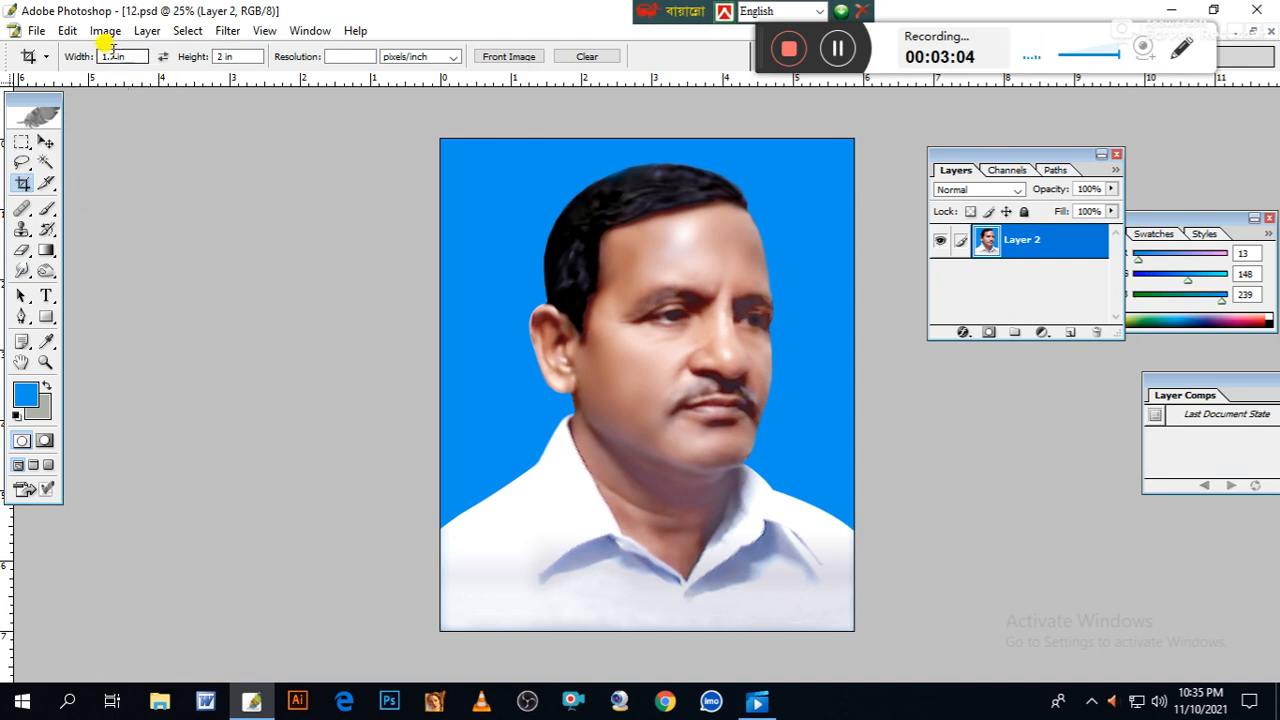
{"action": "double_click", "coordinate": [232, 57]}
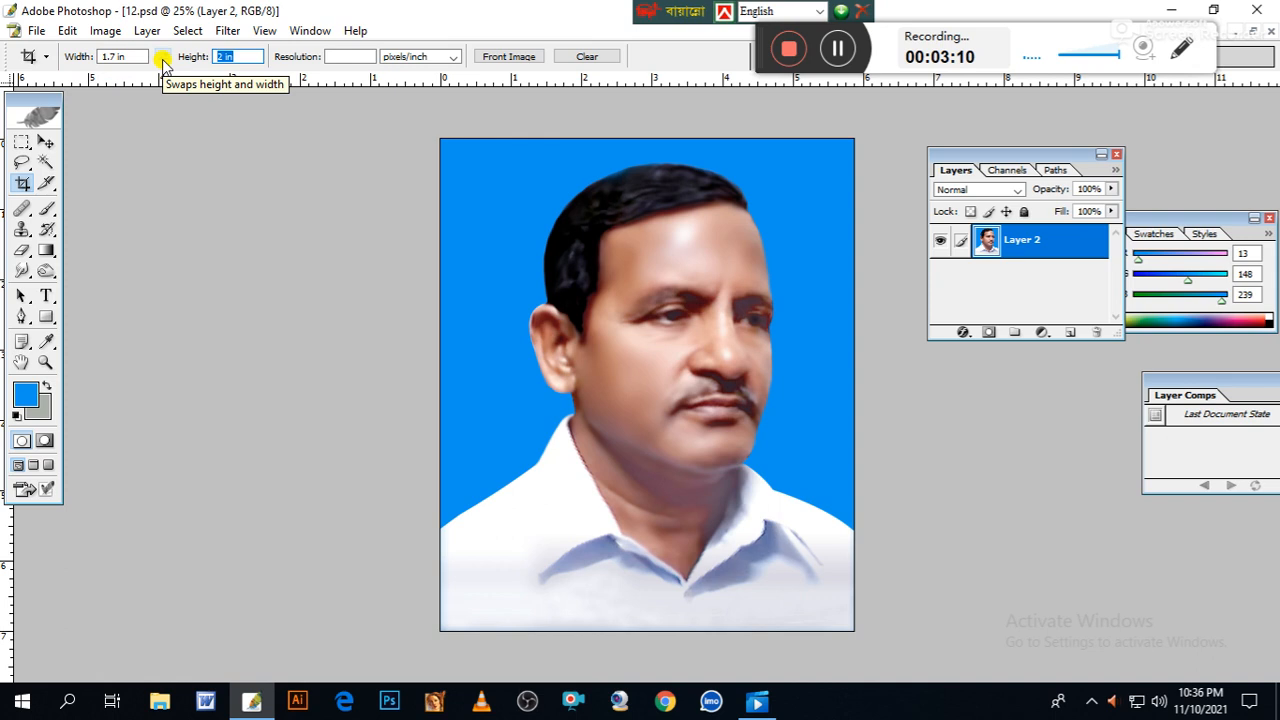
{"action": "type", "text": "1.9"}
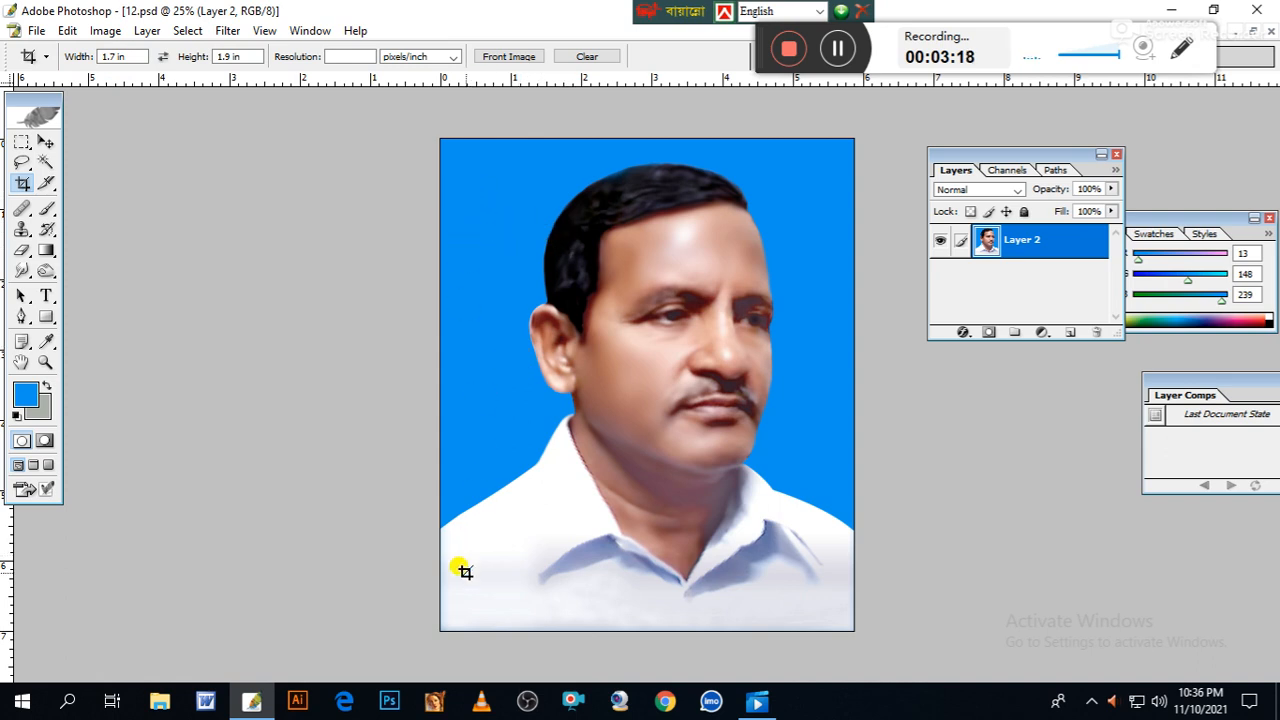
Step: Crop the portrait across its full width, shifting the crop frame up to leave some blue background above the hair
{"action": "left_click_drag", "start_coordinate": [434, 628], "coordinate": [854, 100]}
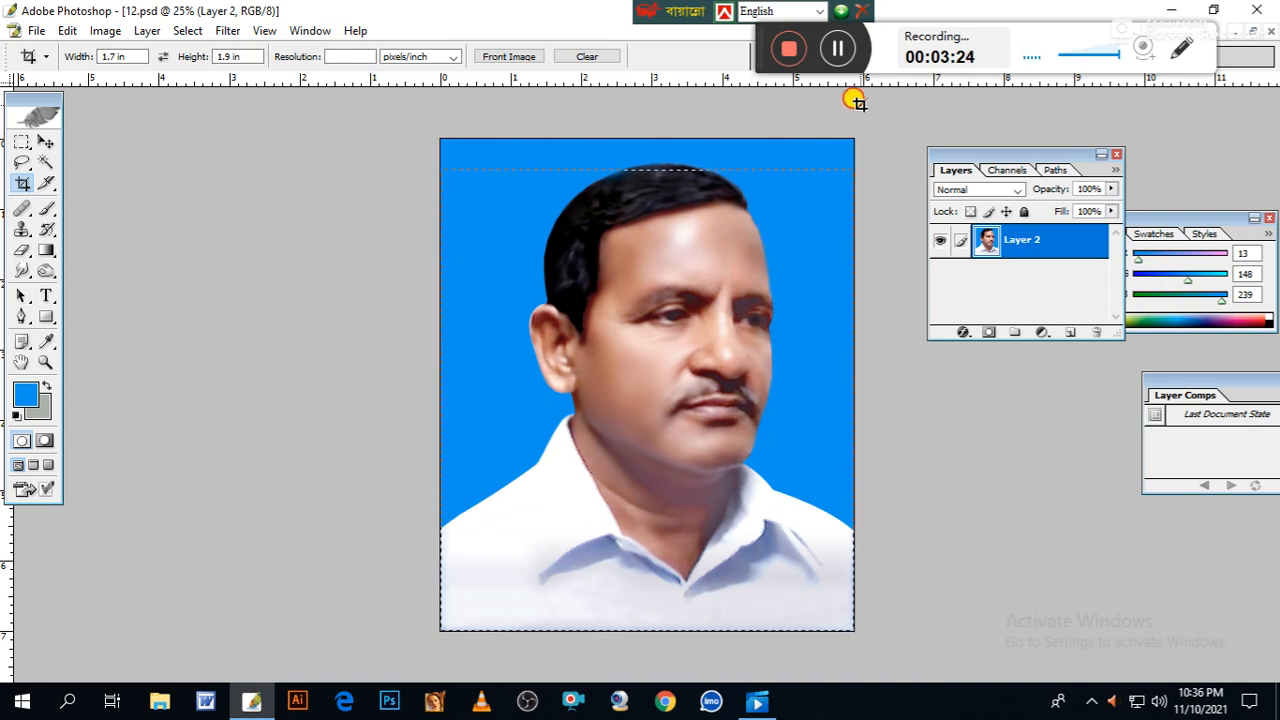
{"action": "left_click_drag", "start_coordinate": [858, 103], "coordinate": [884, 90]}
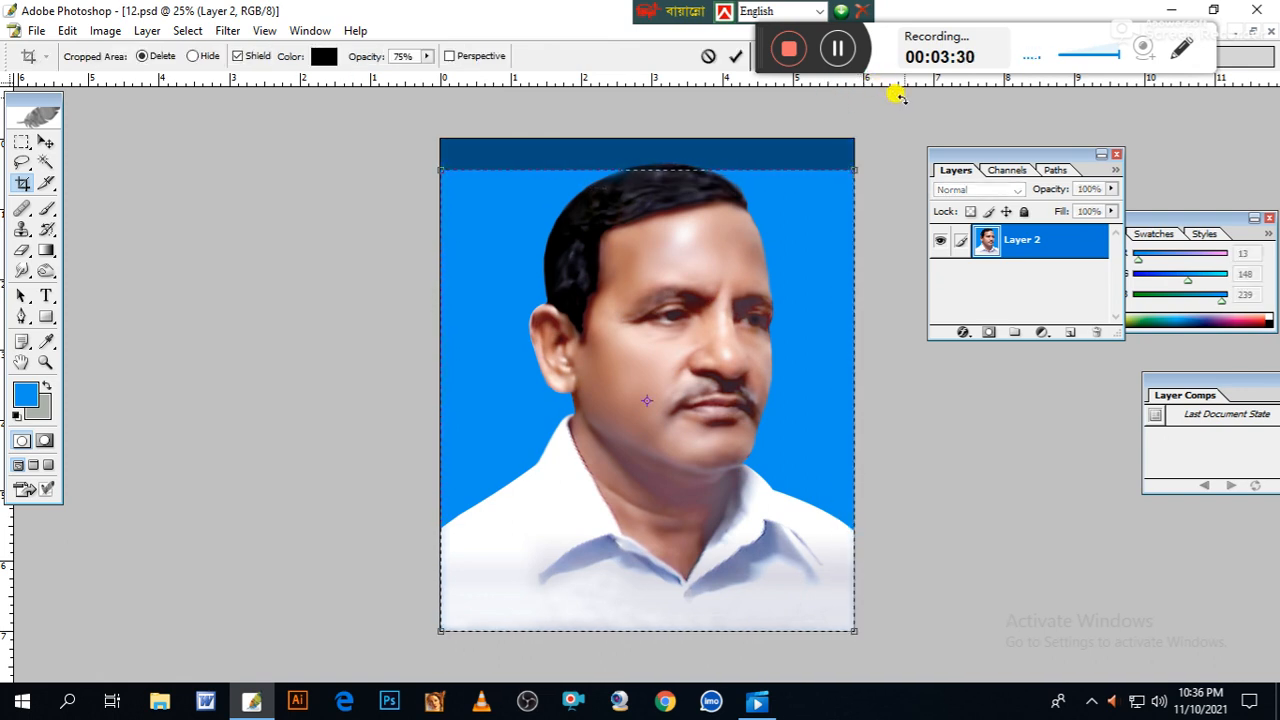
{"action": "key", "text": "Up"}
{"action": "key", "text": "Up"}
{"action": "key", "text": "Up"}
{"action": "key", "text": "Up"}
{"action": "key", "text": "Up"}
{"action": "key", "text": "Up"}
{"action": "key", "text": "Up"}
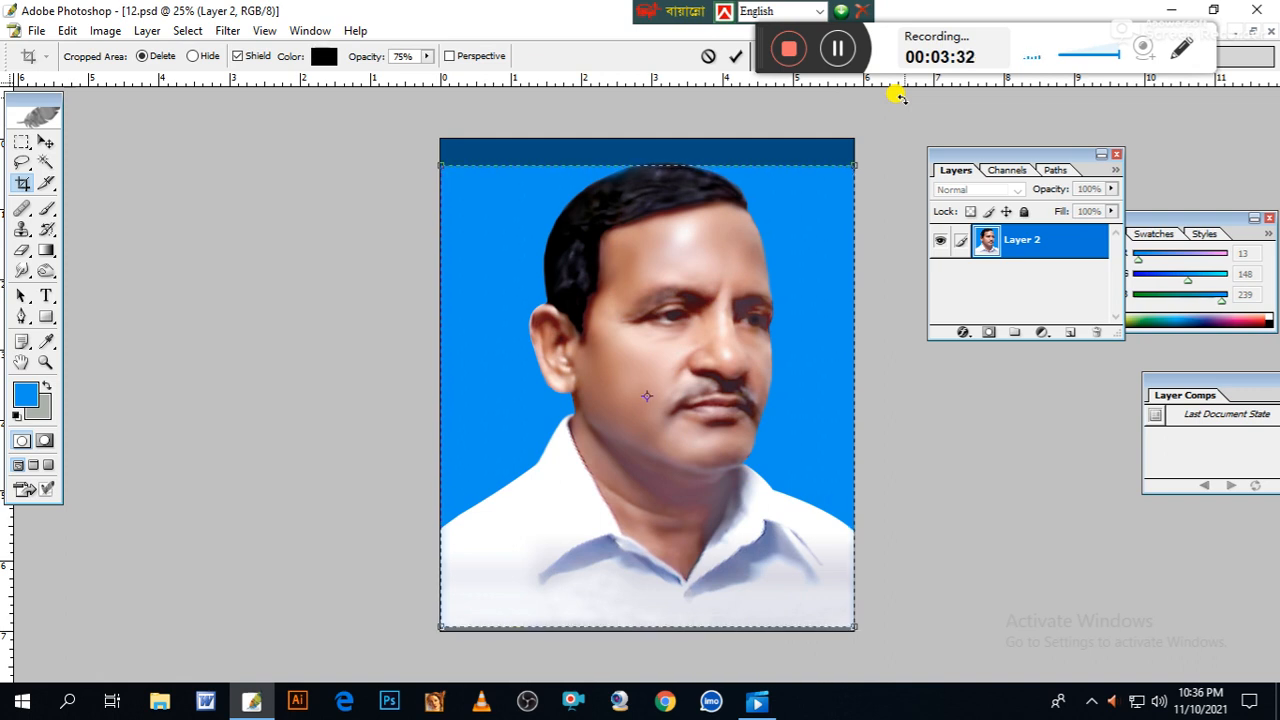
{"action": "key", "text": "Up"}
{"action": "key", "text": "Up"}
{"action": "key", "text": "Up"}
{"action": "key", "text": "Up"}
{"action": "key", "text": "Up"}
{"action": "key", "text": "Up"}
{"action": "key", "text": "Up"}
{"action": "key", "text": "Up"}
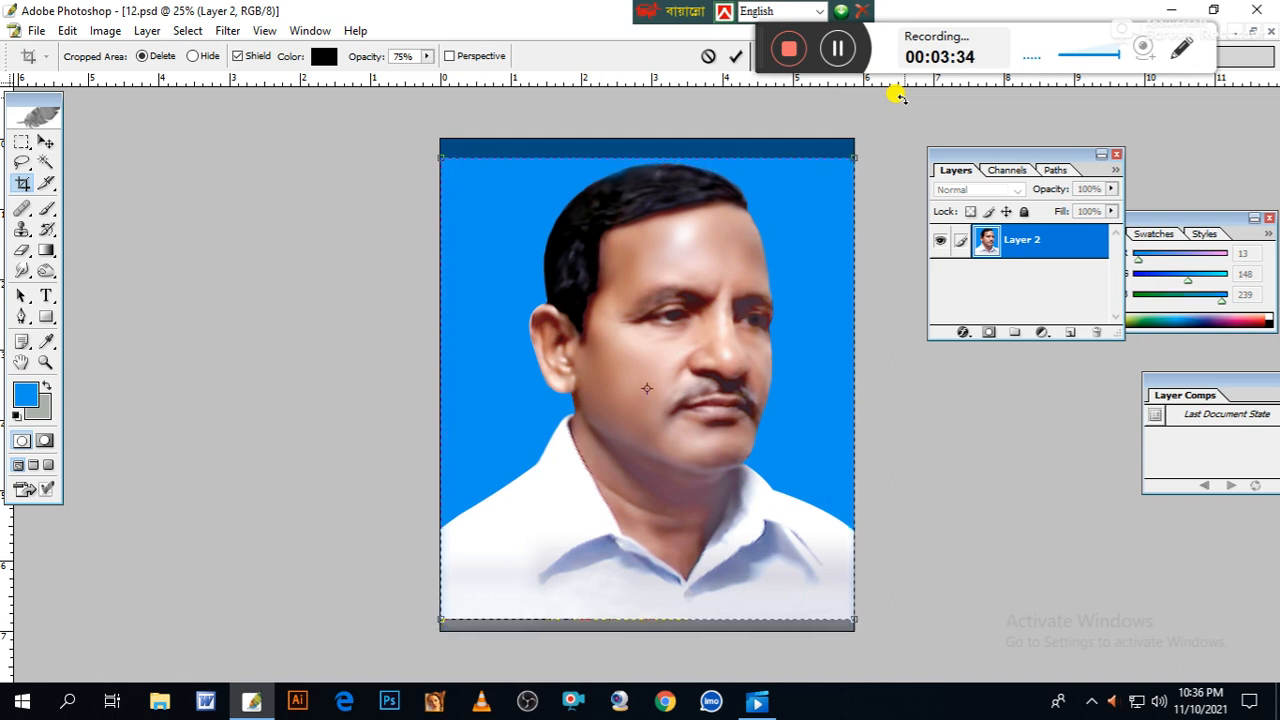
{"action": "key", "text": "Up"}
{"action": "key", "text": "Up"}
{"action": "key", "text": "Up"}
{"action": "key", "text": "Up"}
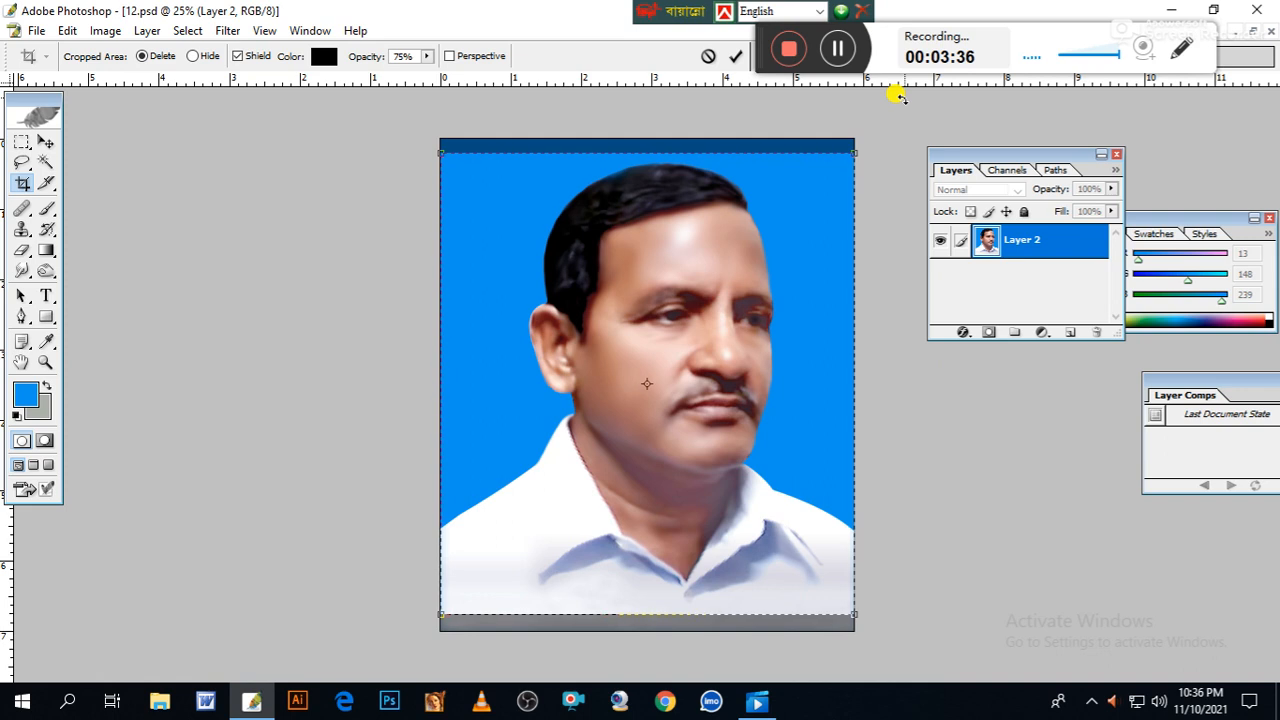
{"action": "key", "text": "Return"}
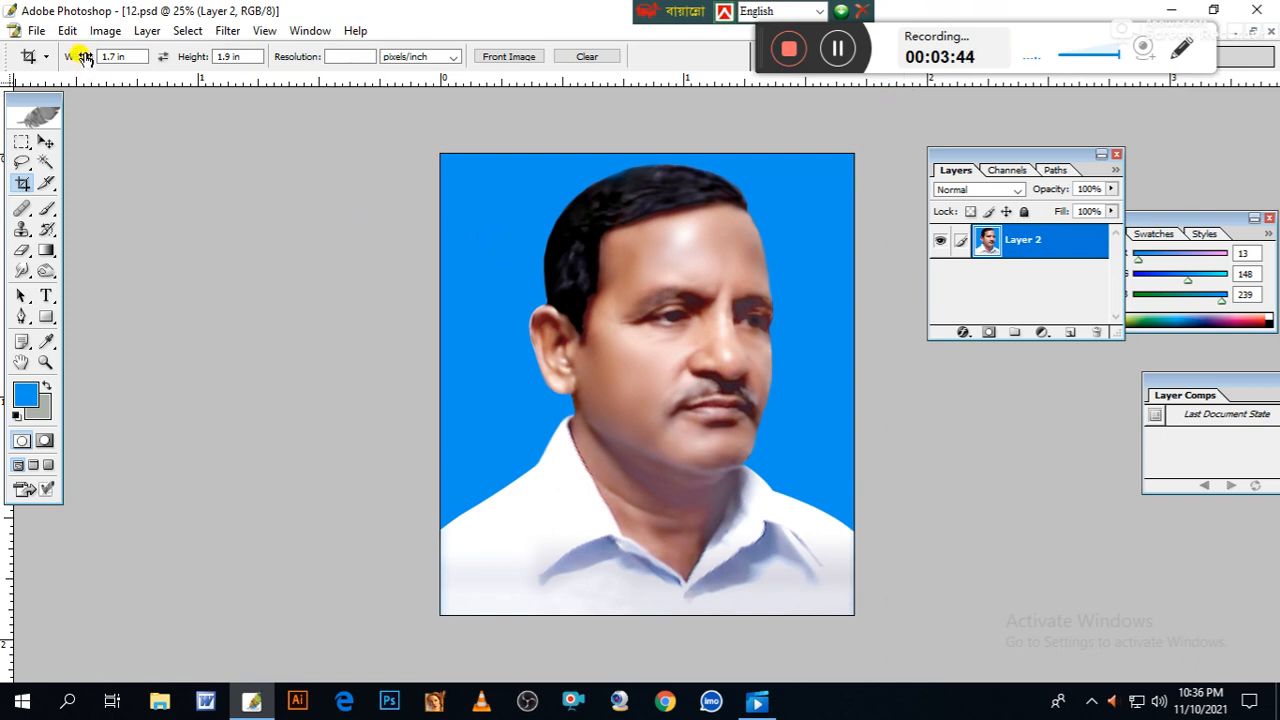
Step: Enlarge the canvas to 7 inches wide by 5 inches high, keeping the portrait anchored at the center
{"action": "left_click", "coordinate": [105, 32]}
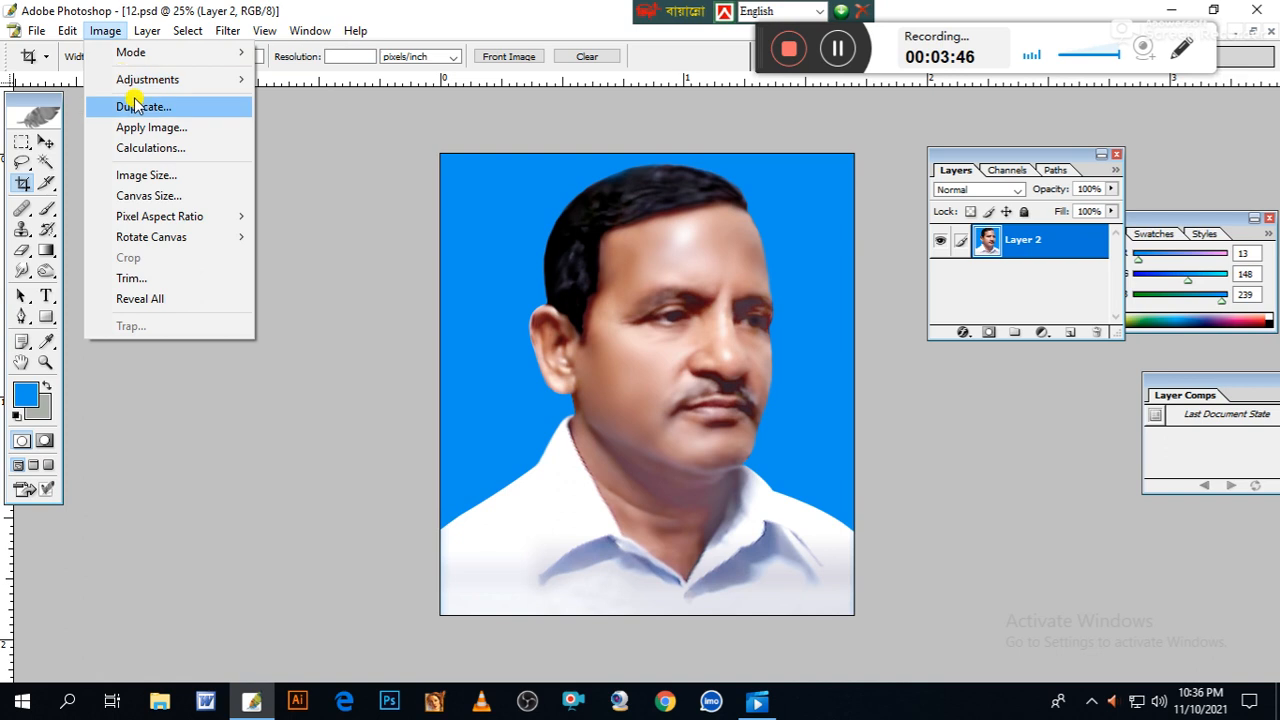
{"action": "left_click", "coordinate": [160, 198]}
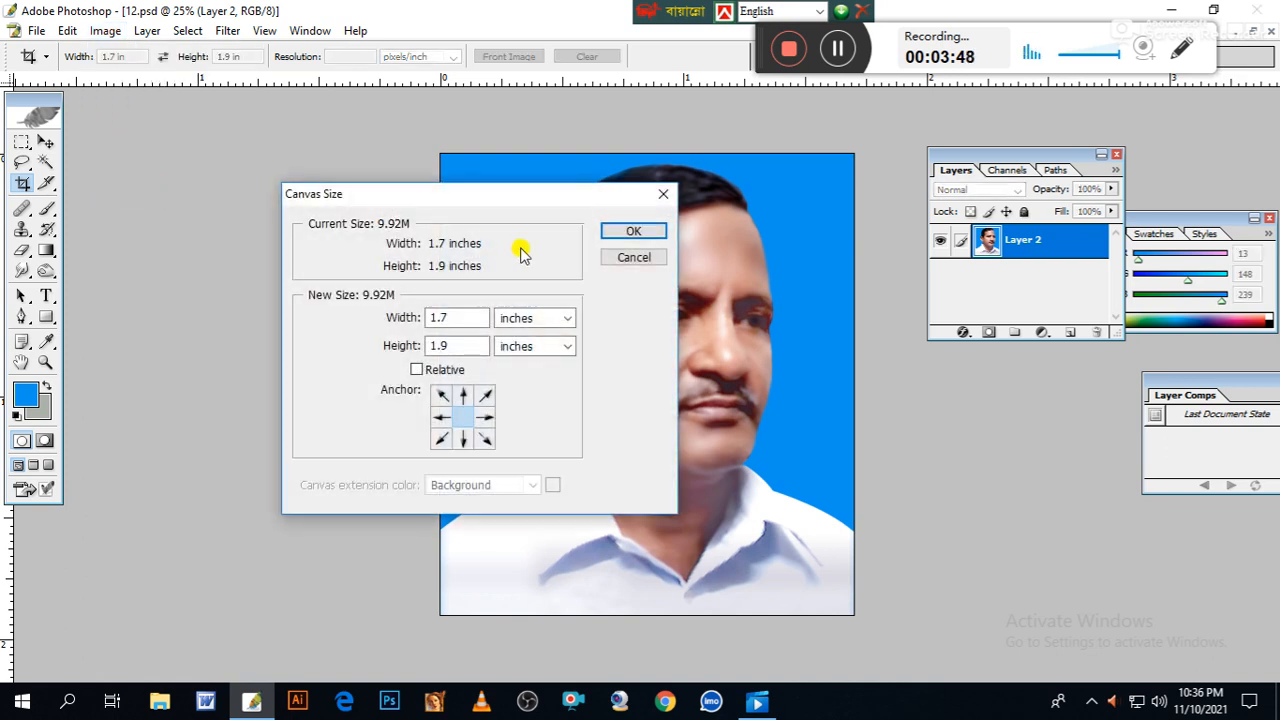
{"action": "left_click_drag", "start_coordinate": [451, 316], "coordinate": [378, 332]}
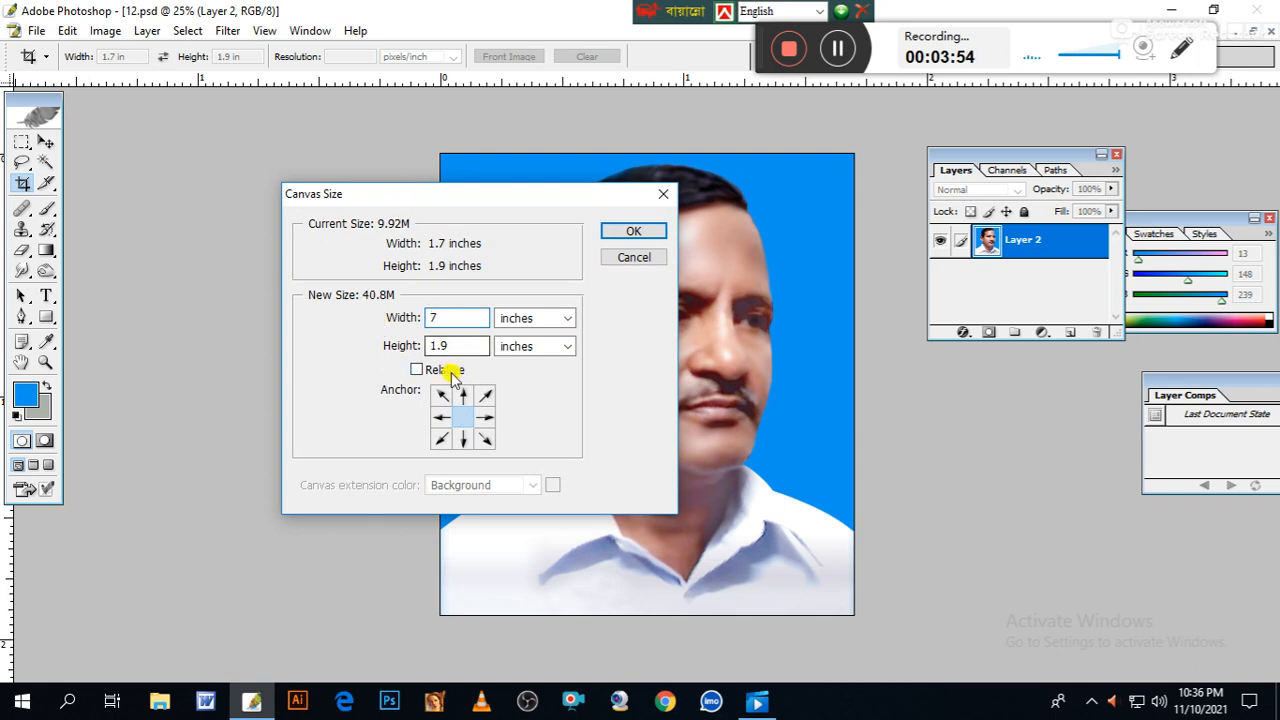
{"action": "left_click_drag", "start_coordinate": [449, 345], "coordinate": [383, 343]}
{"action": "type", "text": "9"}
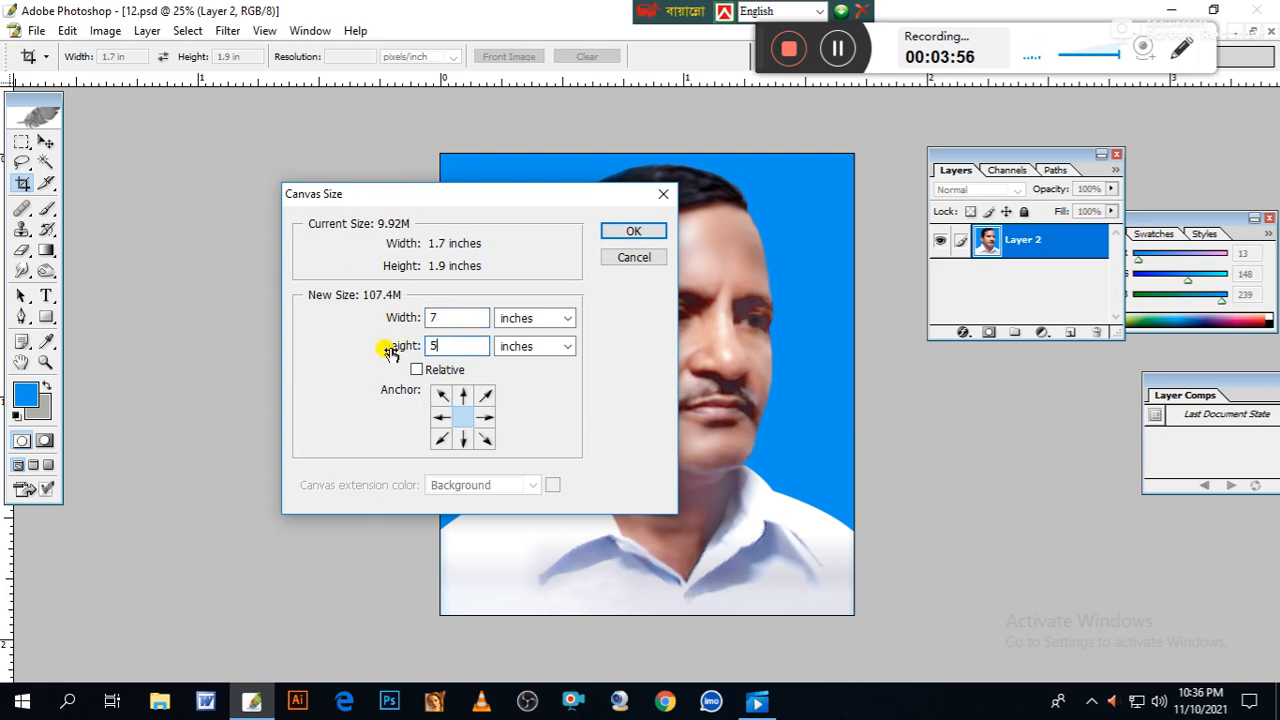
{"action": "key", "text": "Return"}
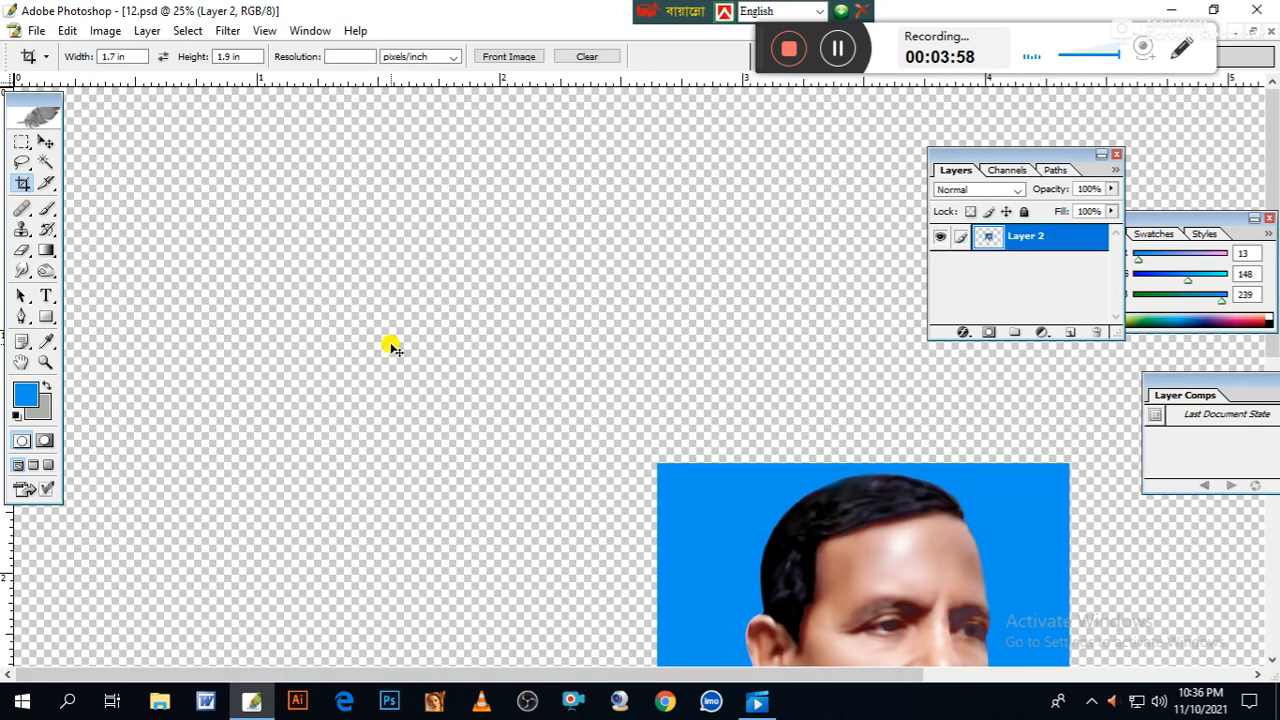
Step: Move the portrait up and slightly left of center on the enlarged canvas
{"action": "key", "text": "ctrl+minus"}
{"action": "key", "text": "ctrl+minus"}
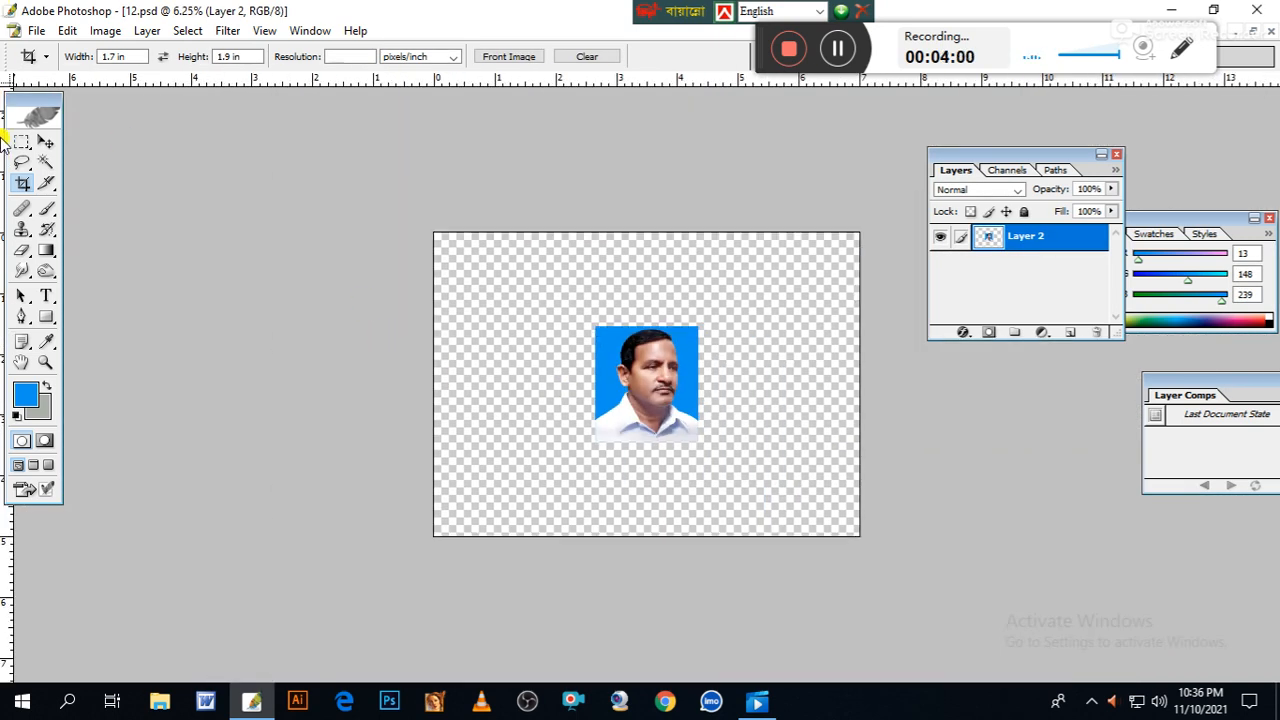
{"action": "left_click", "coordinate": [45, 142]}
{"action": "left_click_drag", "start_coordinate": [687, 399], "coordinate": [667, 345]}
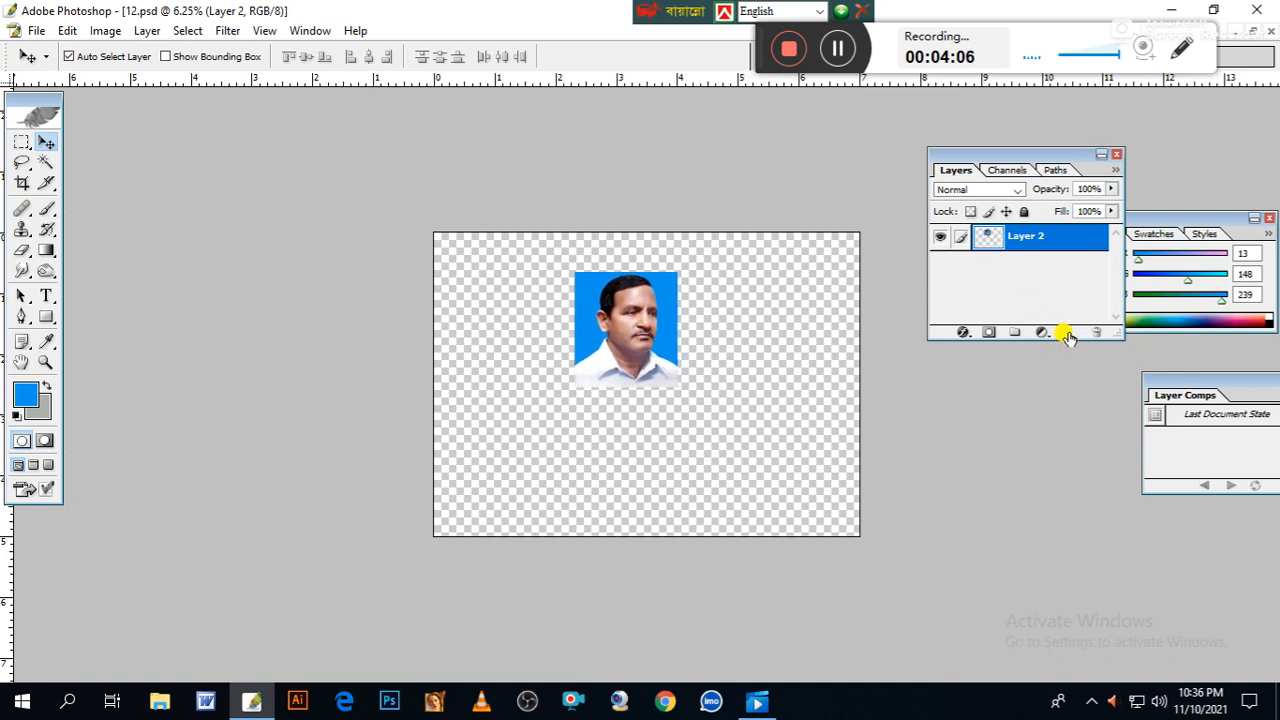
Step: Add a new layer and fill it with the pale cyan foreground color C8FAF9
{"action": "left_click", "coordinate": [1068, 333]}
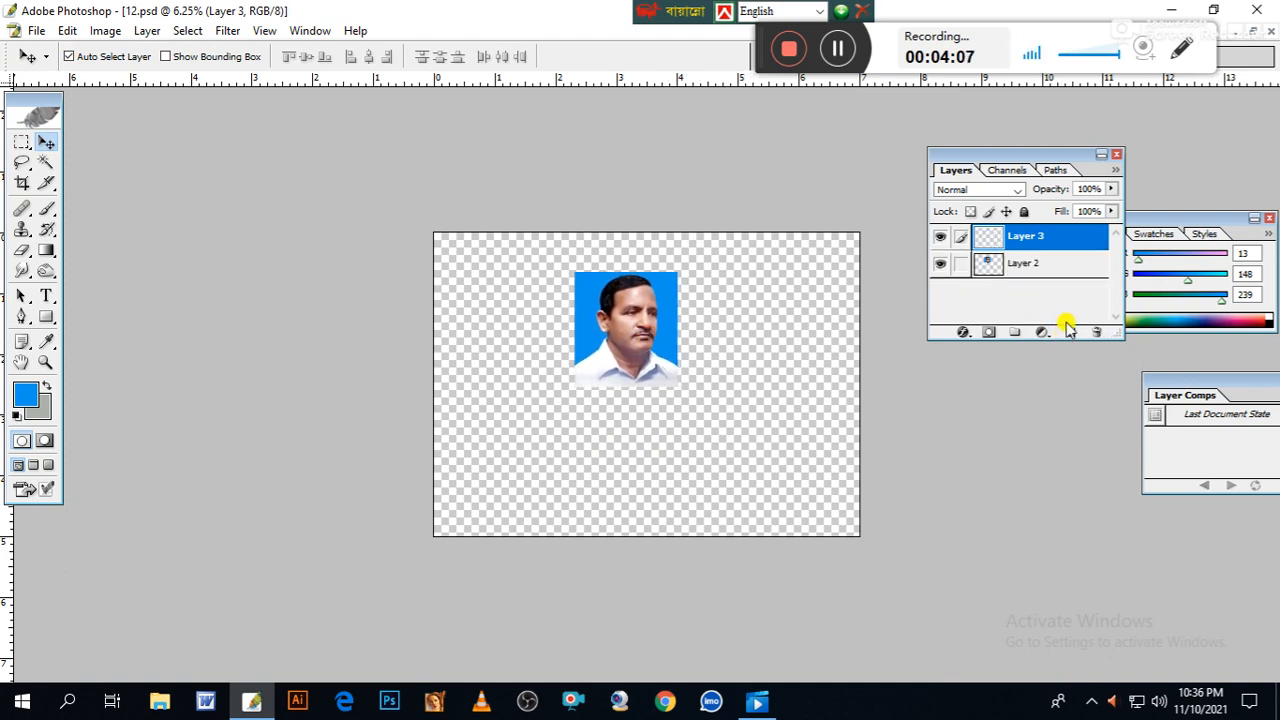
{"action": "left_click", "coordinate": [28, 394]}
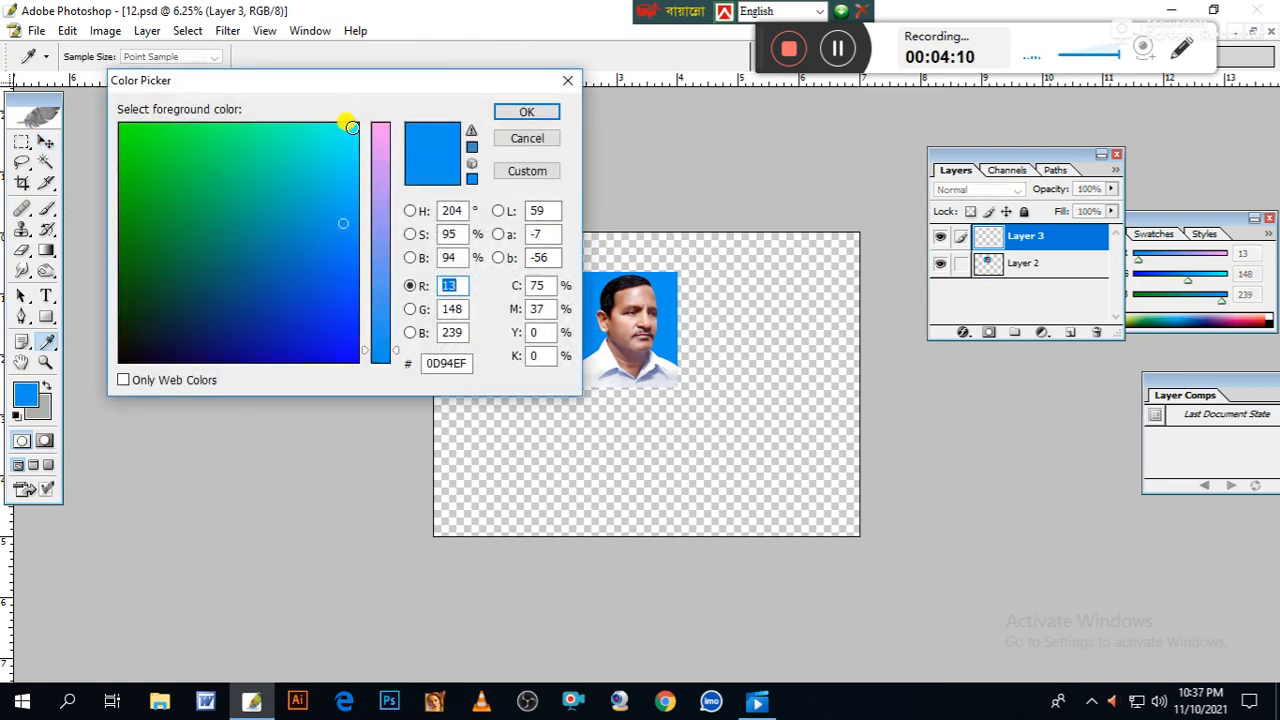
{"action": "left_click", "coordinate": [351, 127]}
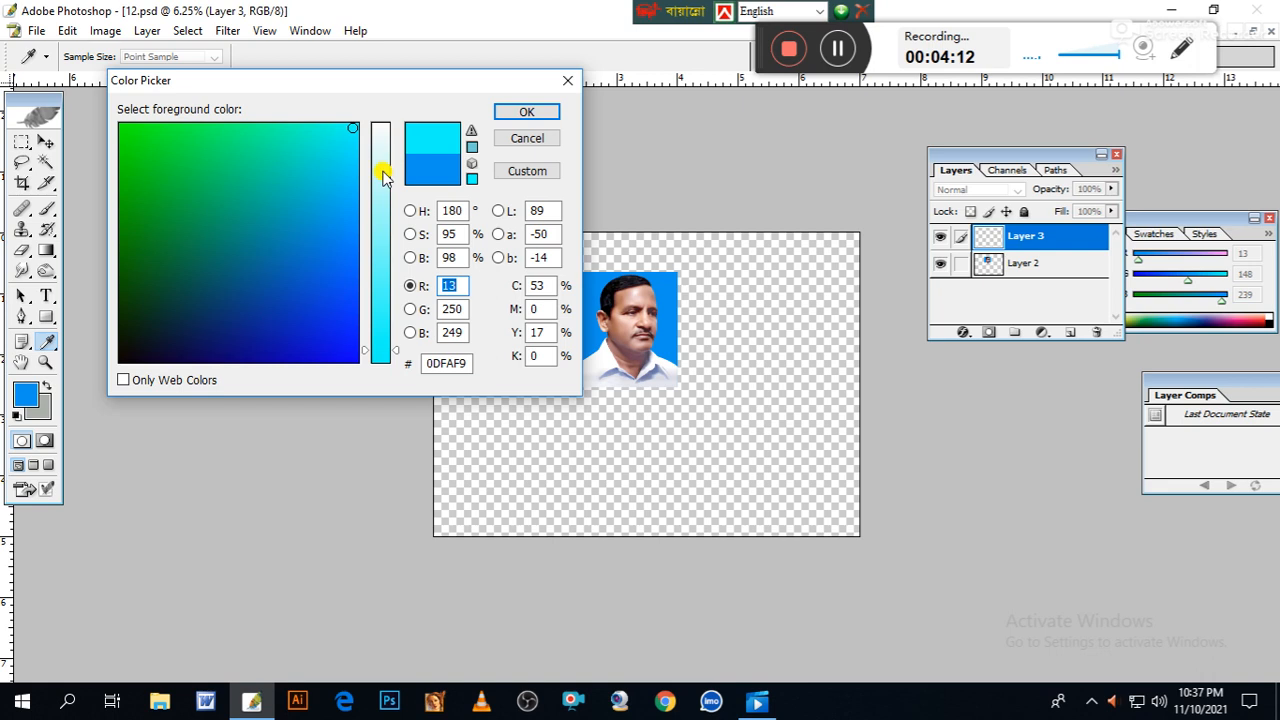
{"action": "left_click", "coordinate": [381, 175]}
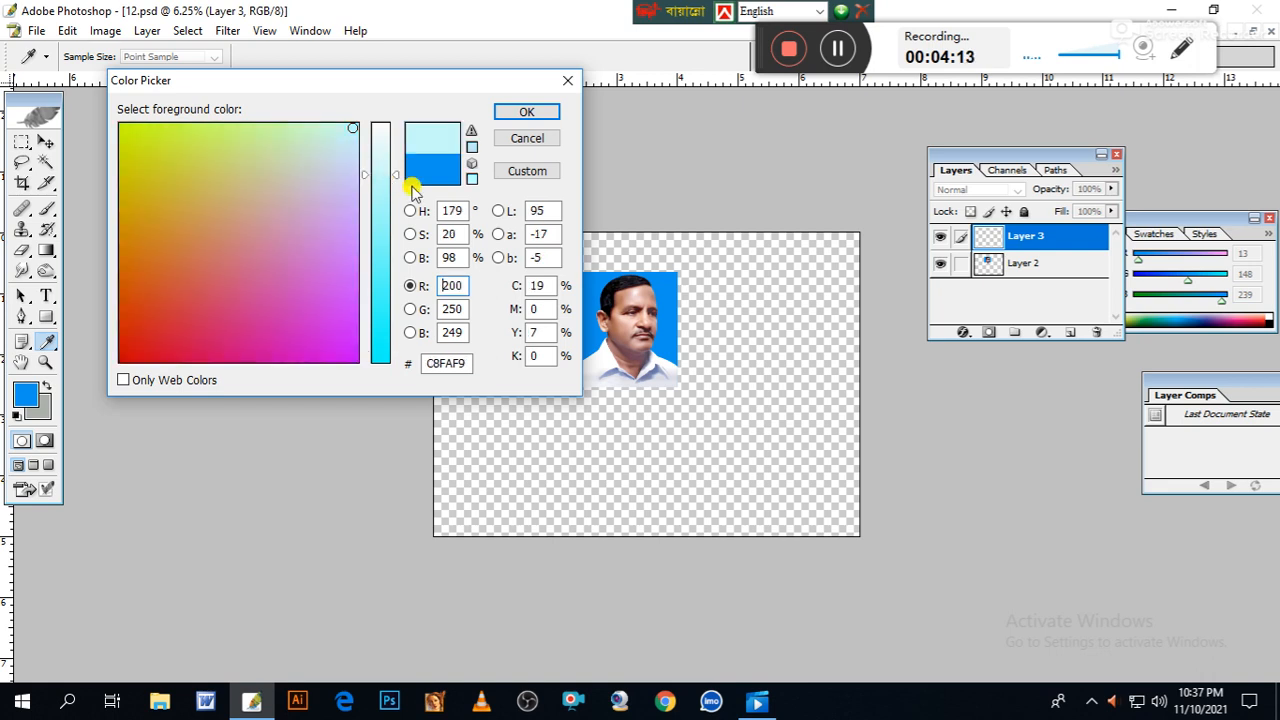
{"action": "left_click", "coordinate": [514, 112]}
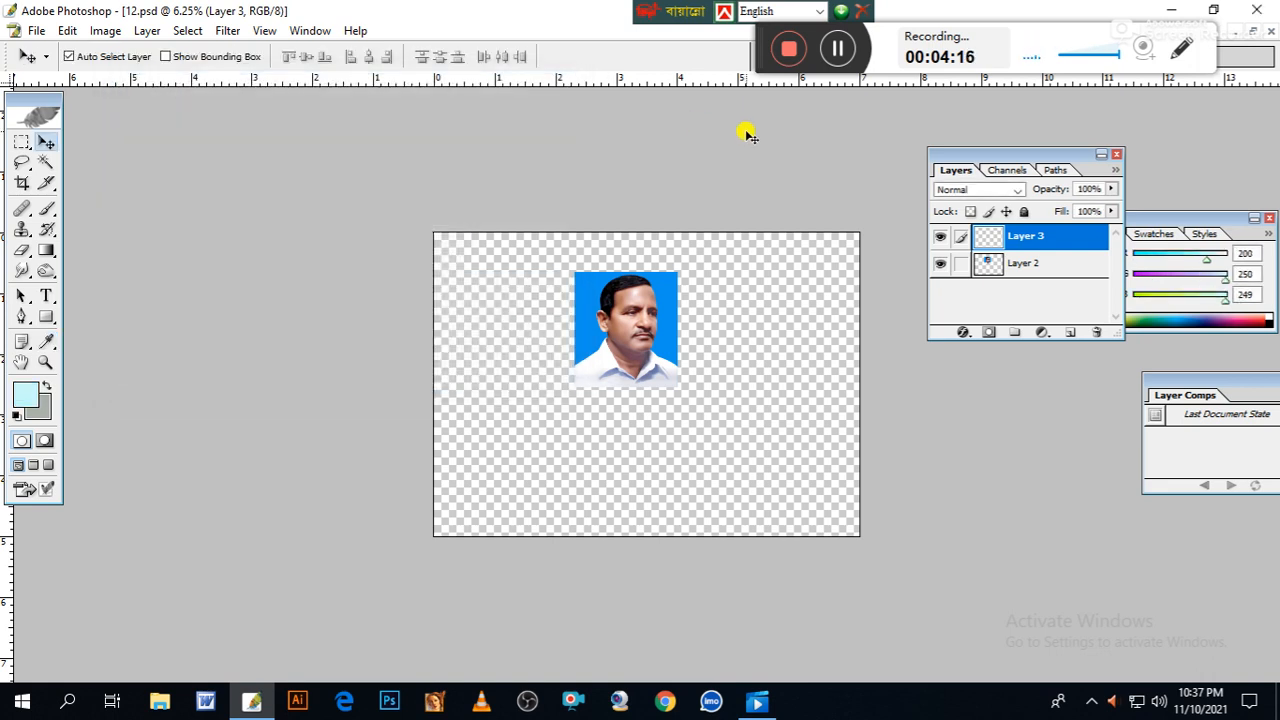
{"action": "key", "text": "alt+BackSpace"}
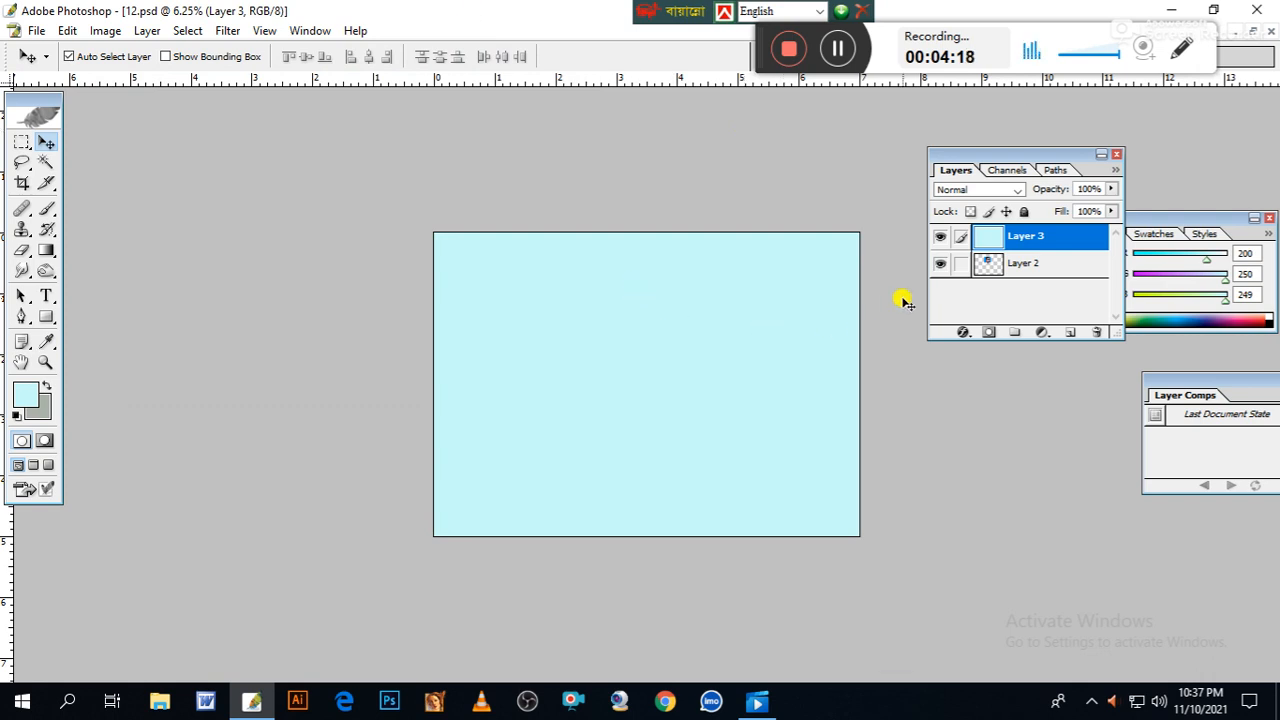
Step: Place the portrait layer above the cyan fill and duplicate it into two rows of four, with a ninth copy at the canvas's lower left
{"action": "left_click", "coordinate": [1026, 268]}
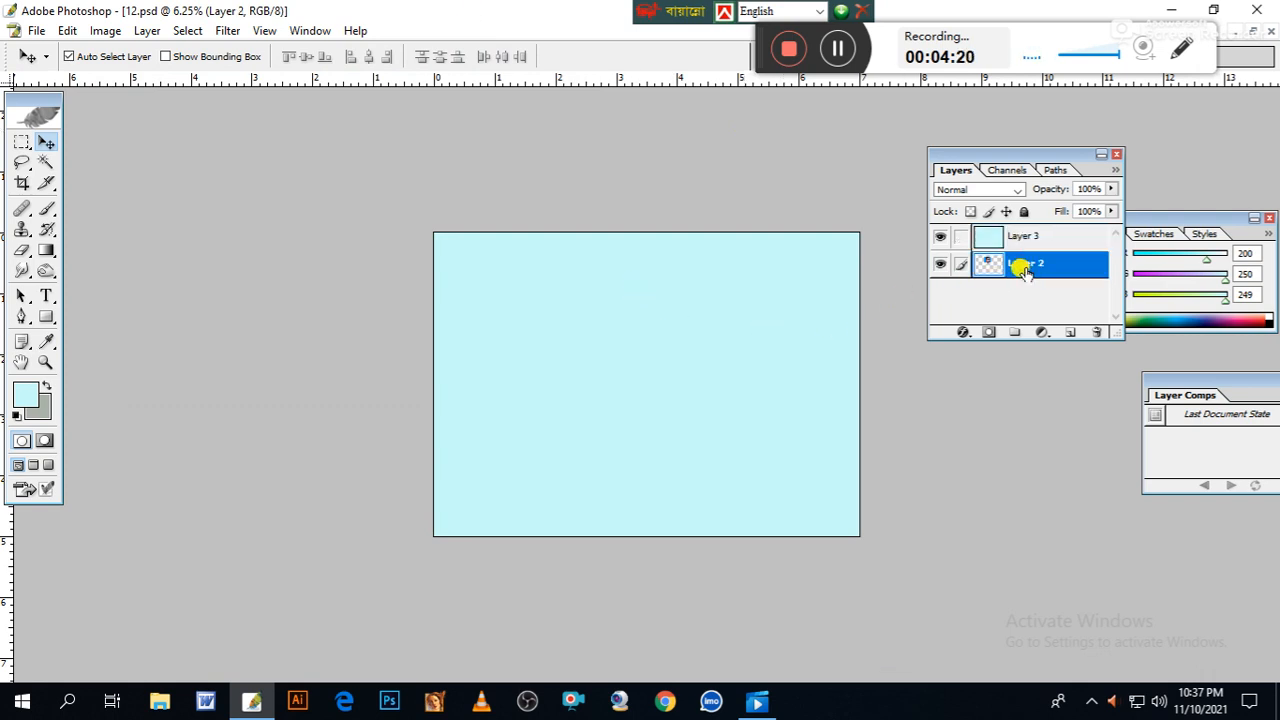
{"action": "left_click_drag", "start_coordinate": [1026, 272], "coordinate": [1024, 240]}
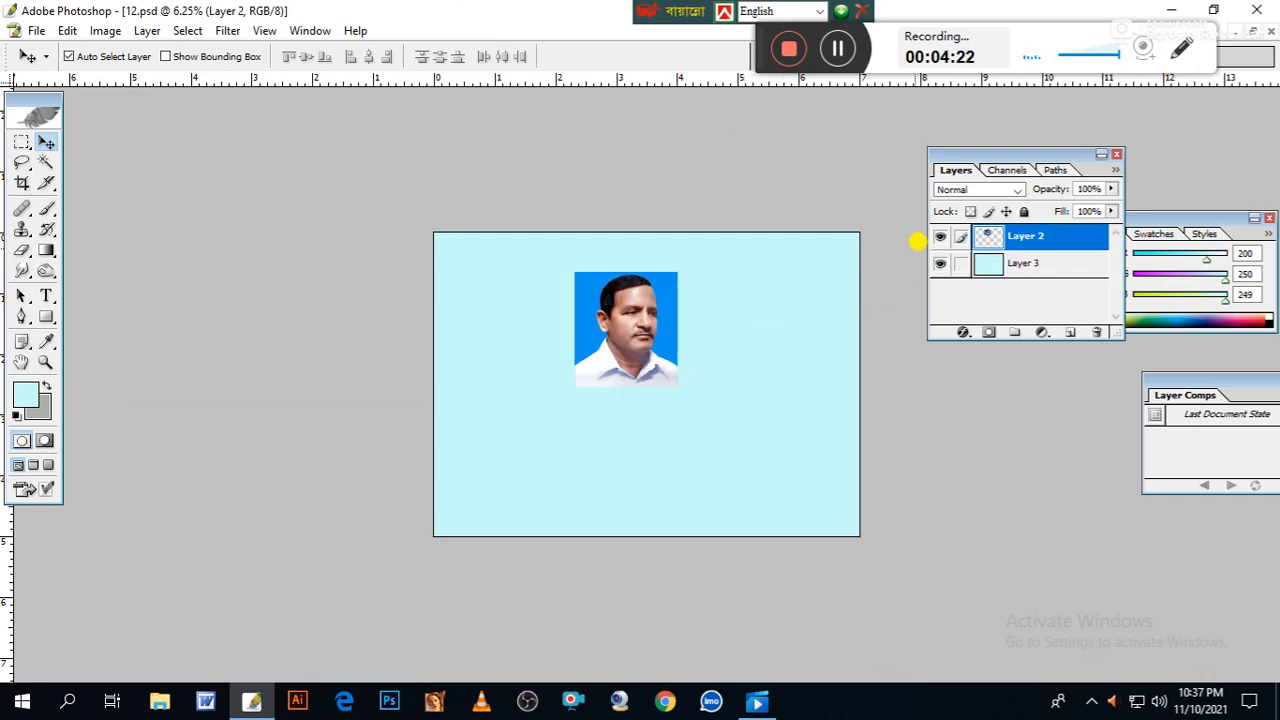
{"action": "left_click_drag", "start_coordinate": [644, 328], "coordinate": [505, 498]}
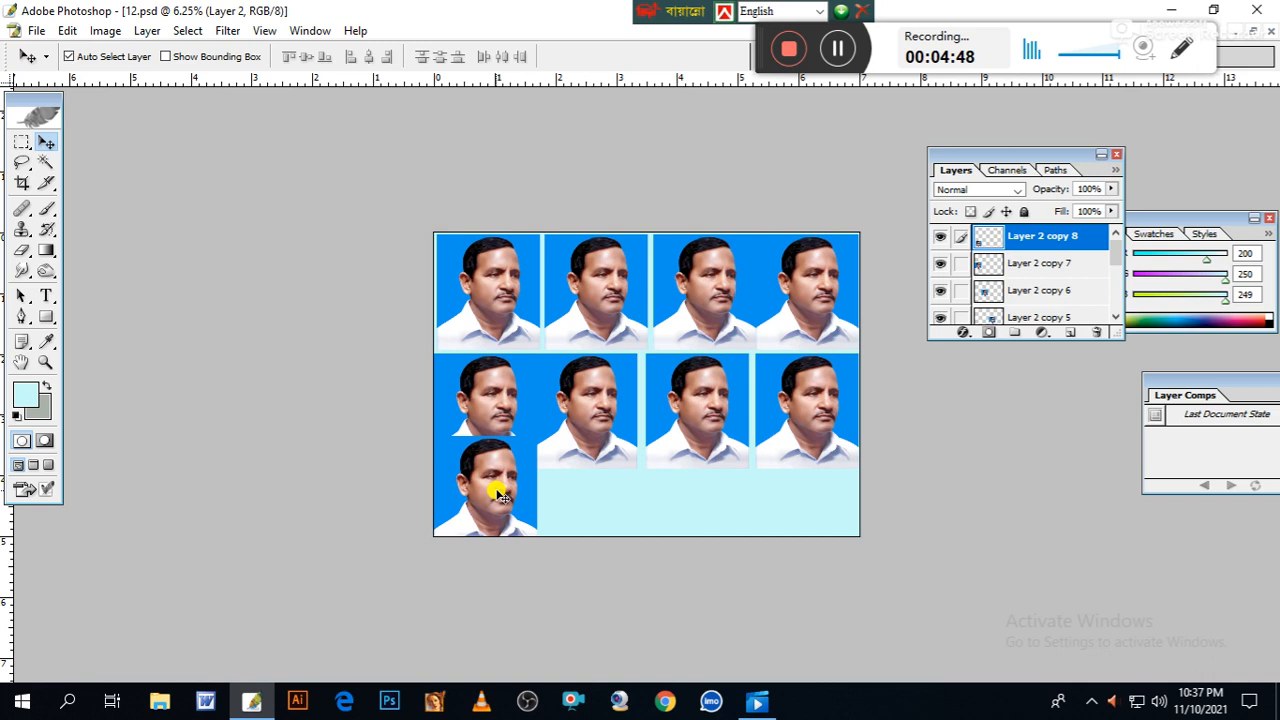
Step: Rotate the ninth portrait copy by -90 degrees, scale it to 60.7%, and fit it into the canvas's lower-left corner
{"action": "key", "text": "ctrl+t"}
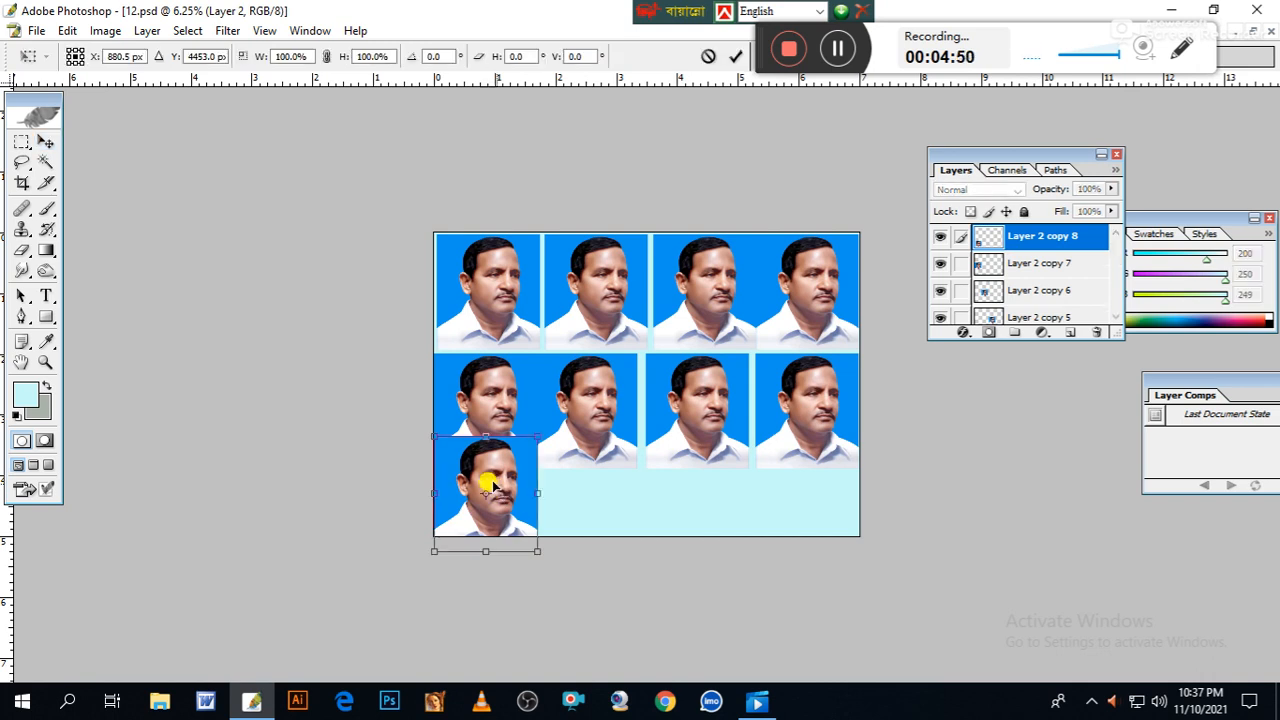
{"action": "left_click_drag", "start_coordinate": [534, 423], "coordinate": [519, 457]}
{"action": "left_click_drag", "start_coordinate": [530, 565], "coordinate": [638, 372]}
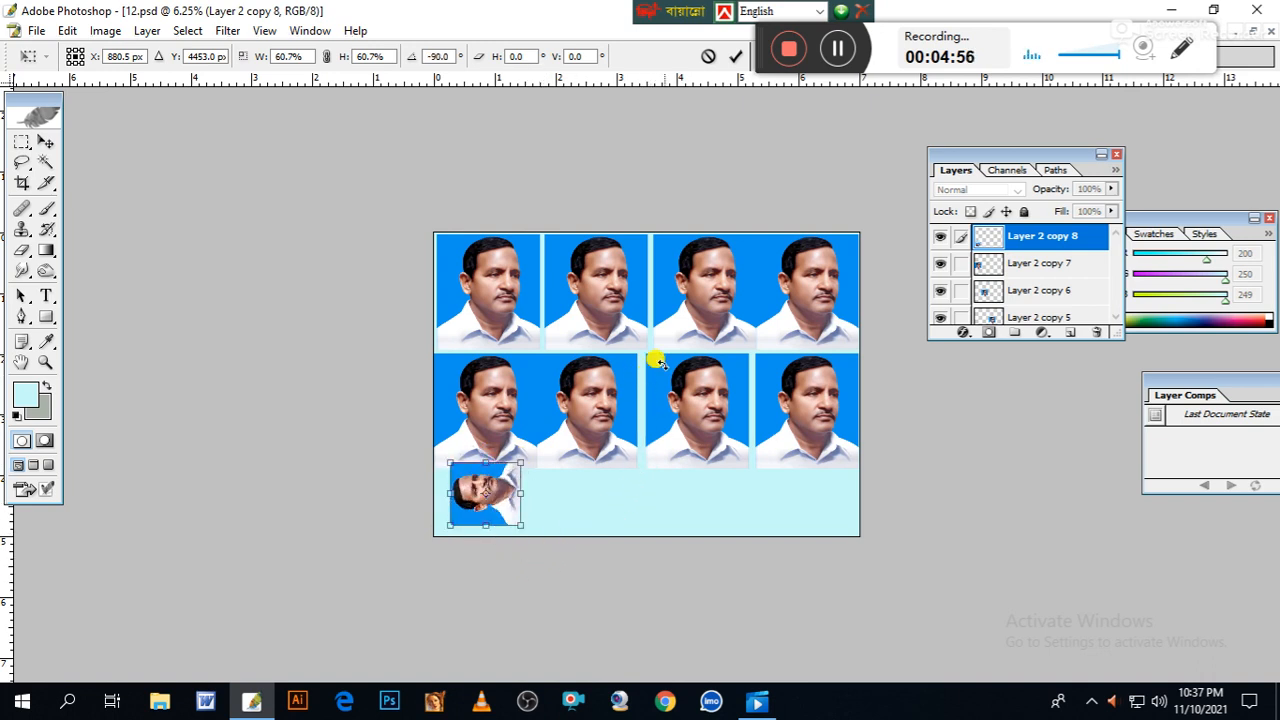
{"action": "key", "text": "Return"}
{"action": "left_click_drag", "start_coordinate": [478, 492], "coordinate": [484, 507]}
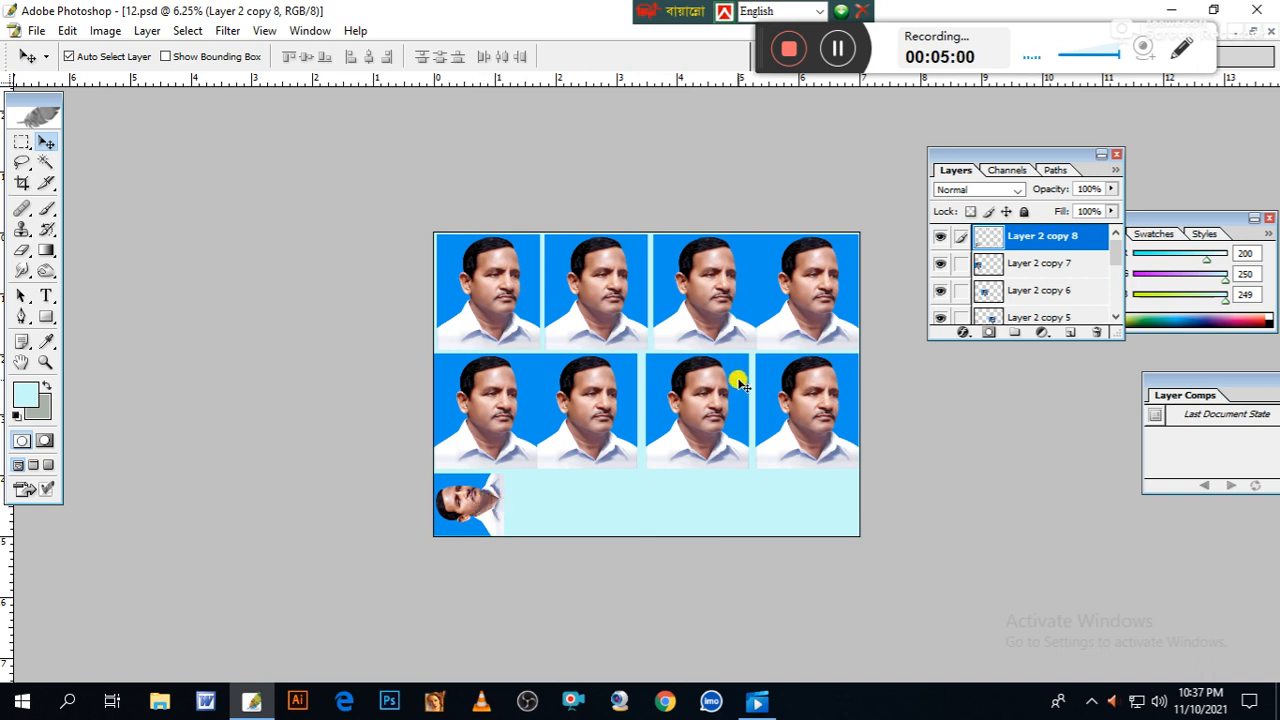
Step: Reposition the second, third and fourth portraits in the first row so narrow, even gaps separate them
{"action": "left_click", "coordinate": [605, 318]}
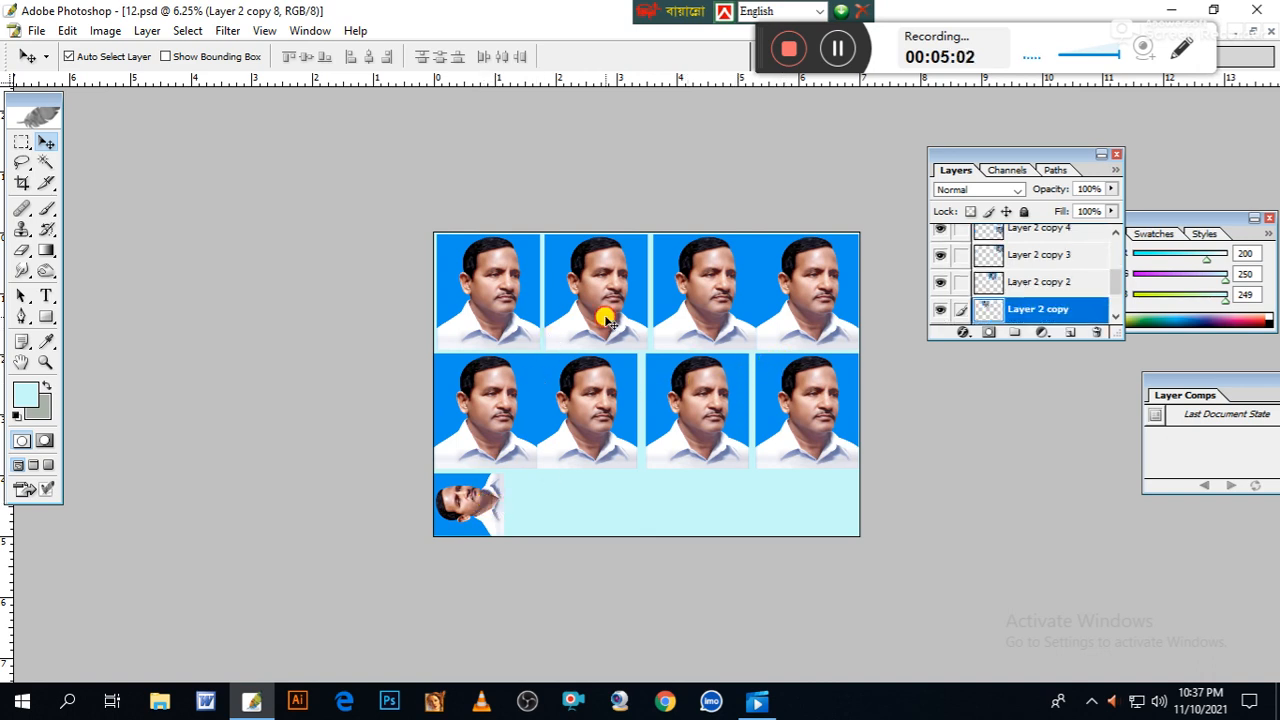
{"action": "left_click", "coordinate": [708, 326]}
{"action": "left_click_drag", "start_coordinate": [708, 329], "coordinate": [776, 331]}
{"action": "left_click", "coordinate": [580, 320]}
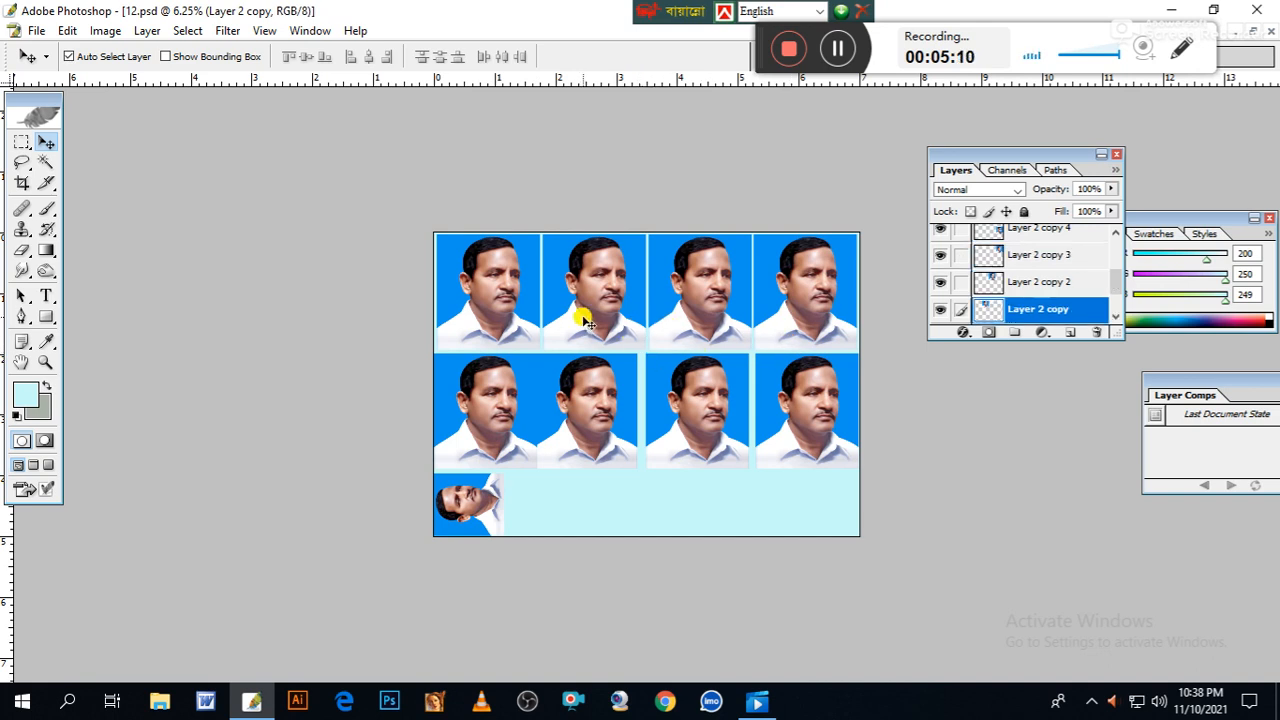
{"action": "left_click", "coordinate": [678, 326]}
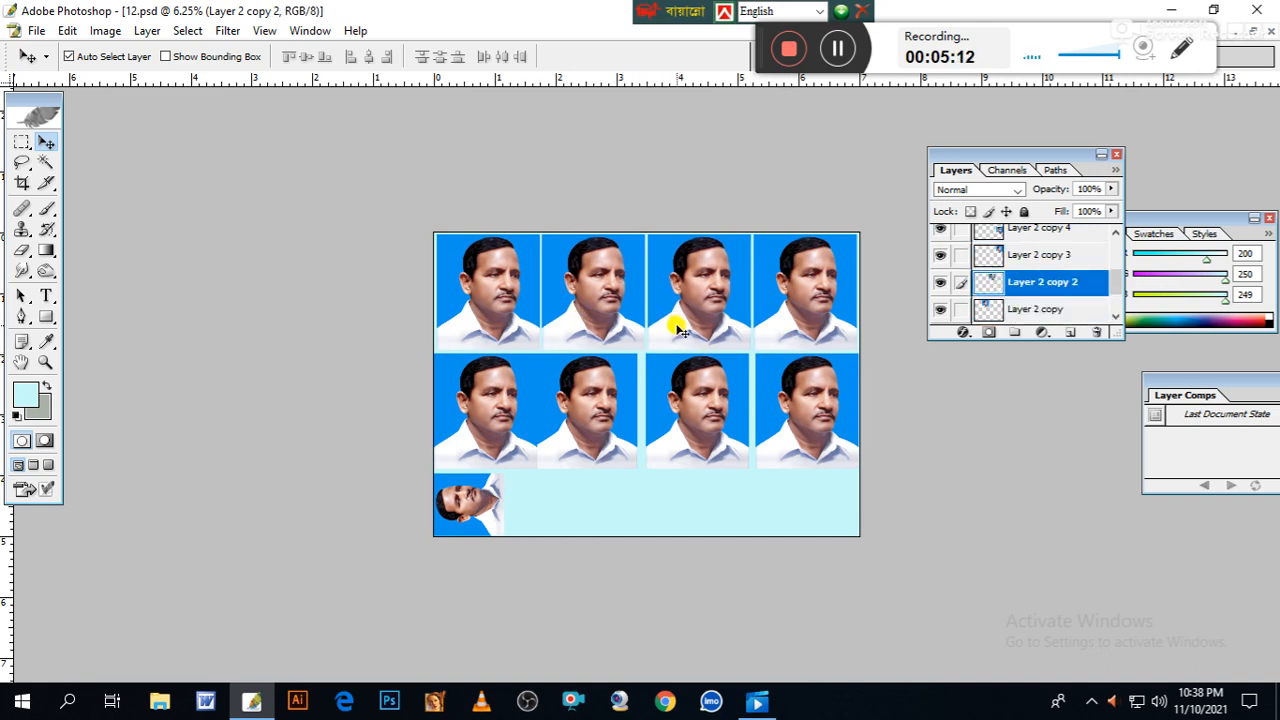
{"action": "left_click", "coordinate": [768, 328]}
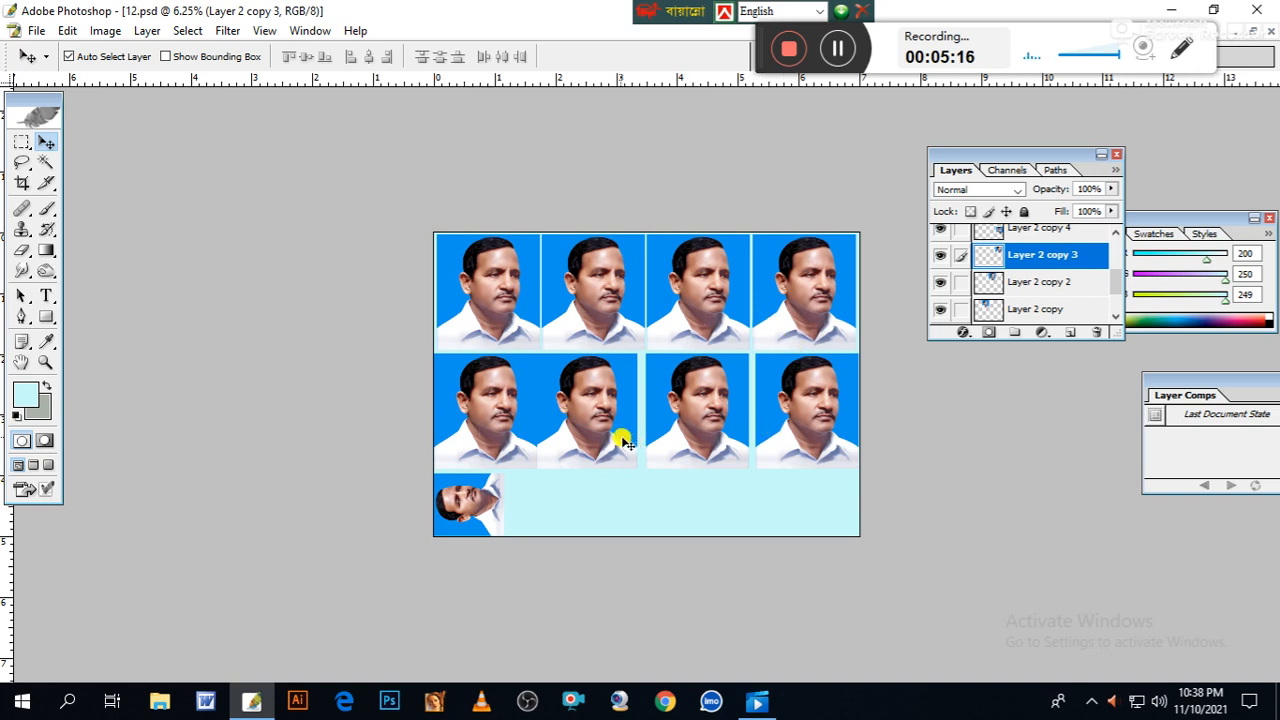
Step: Shift the portraits in the second row horizontally so their gaps match those of the first row
{"action": "left_click", "coordinate": [812, 427]}
{"action": "left_click_drag", "start_coordinate": [812, 423], "coordinate": [617, 419]}
{"action": "key", "text": "shift+Right"}
{"action": "key", "text": "shift+Right"}
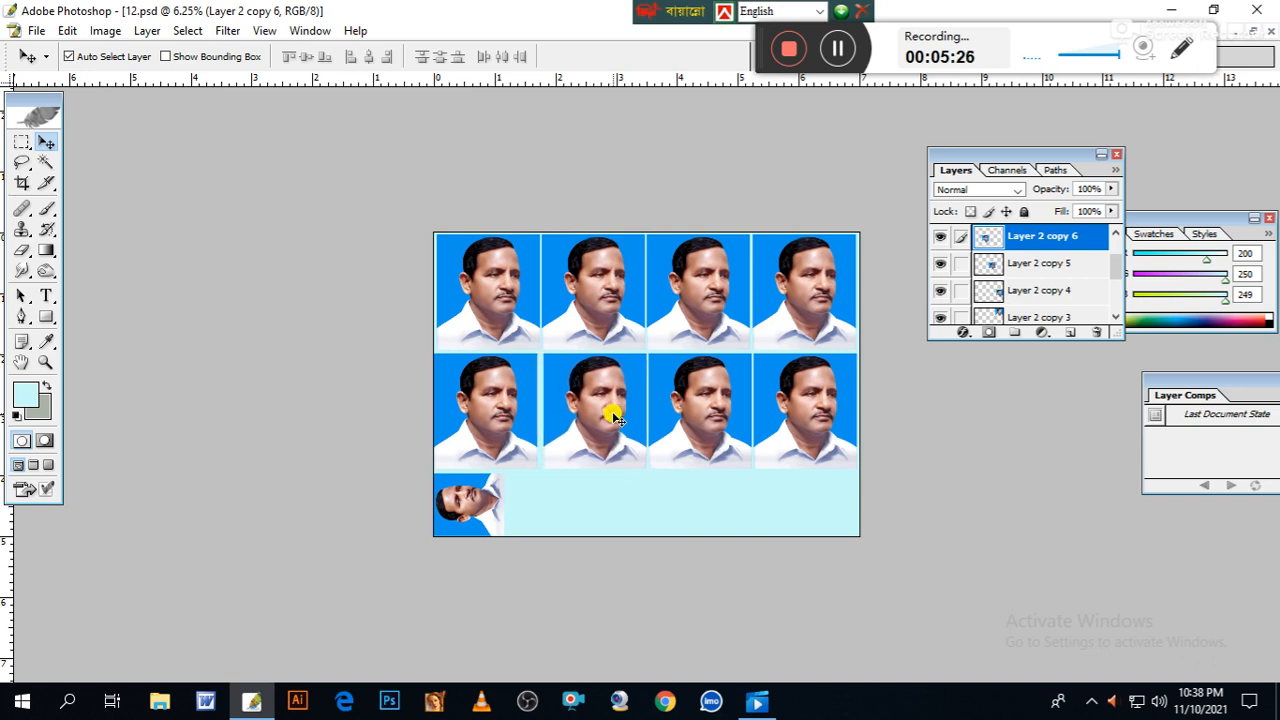
{"action": "left_click", "coordinate": [515, 415]}
{"action": "key", "text": "shift+Right"}
{"action": "key", "text": "shift+Right"}
{"action": "key", "text": "shift+Right"}
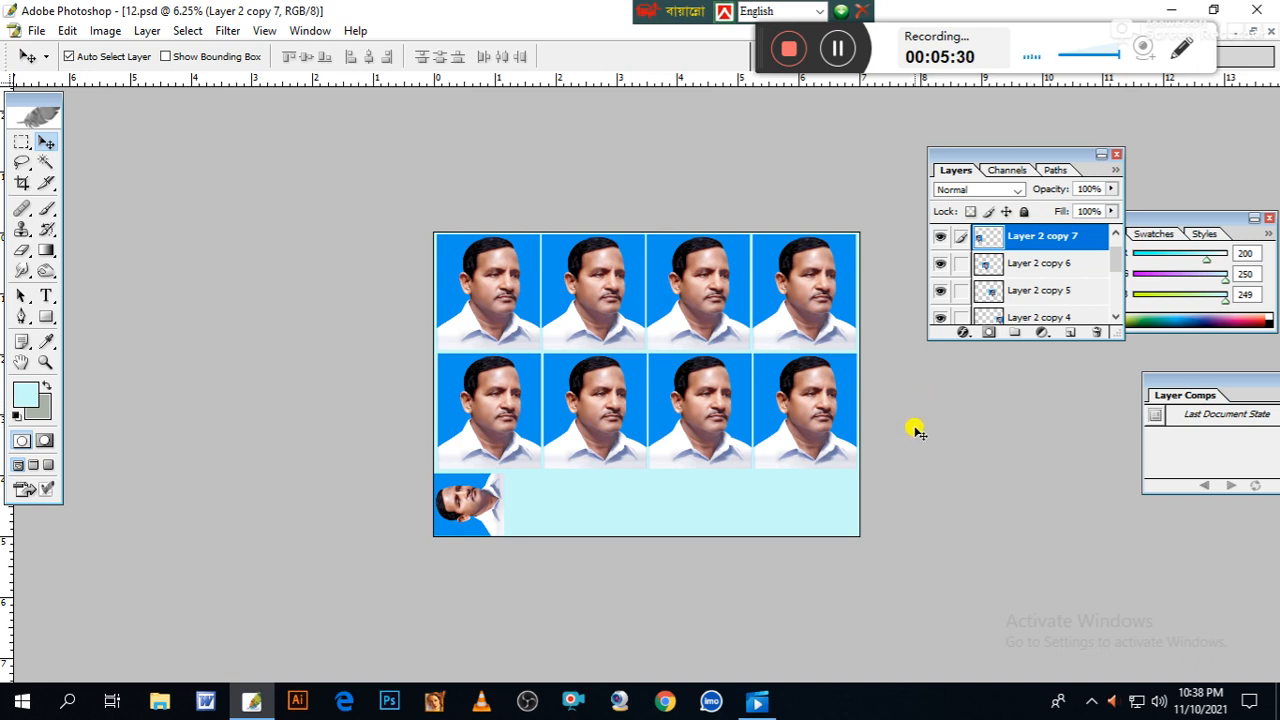
Step: Duplicate the small sideways portrait four times along the strip below the second row
{"action": "key", "text": "ctrl+j"}
{"action": "left_click_drag", "start_coordinate": [474, 510], "coordinate": [787, 512]}
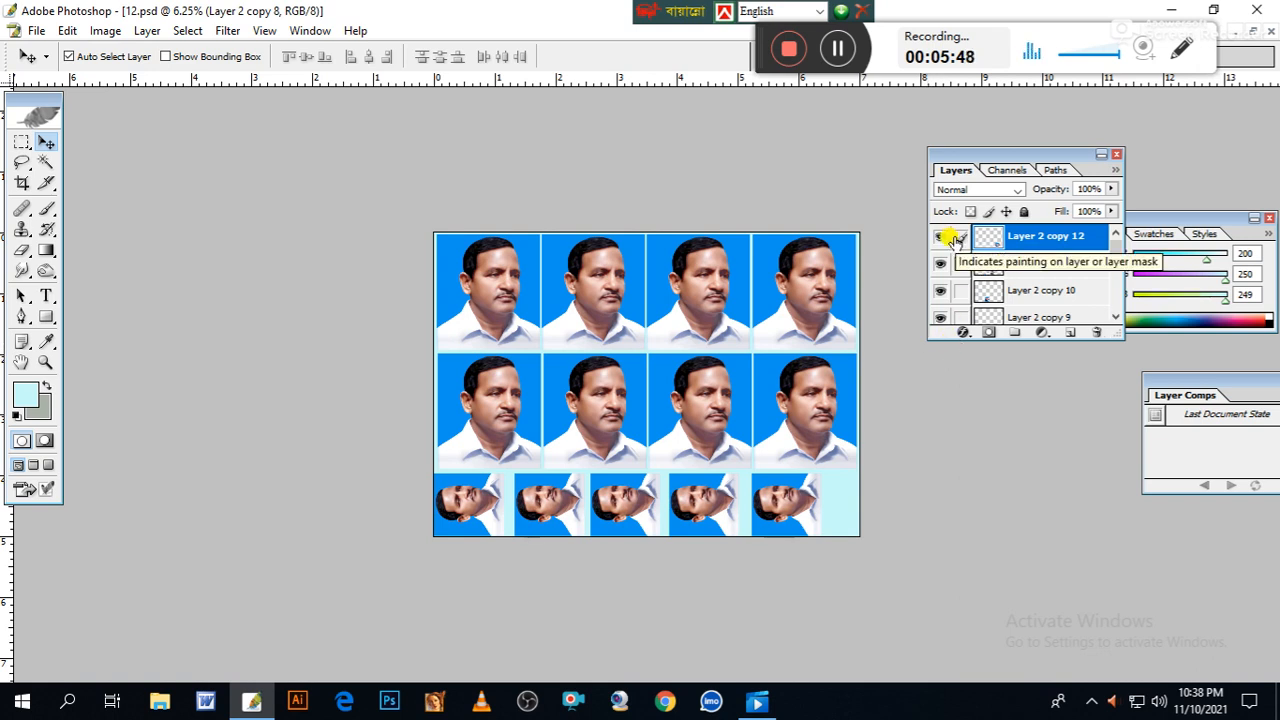
Step: Move the Layers palette clear of the canvas and fine-tune the spacing of the first-row portraits
{"action": "key", "text": "ctrl+plus"}
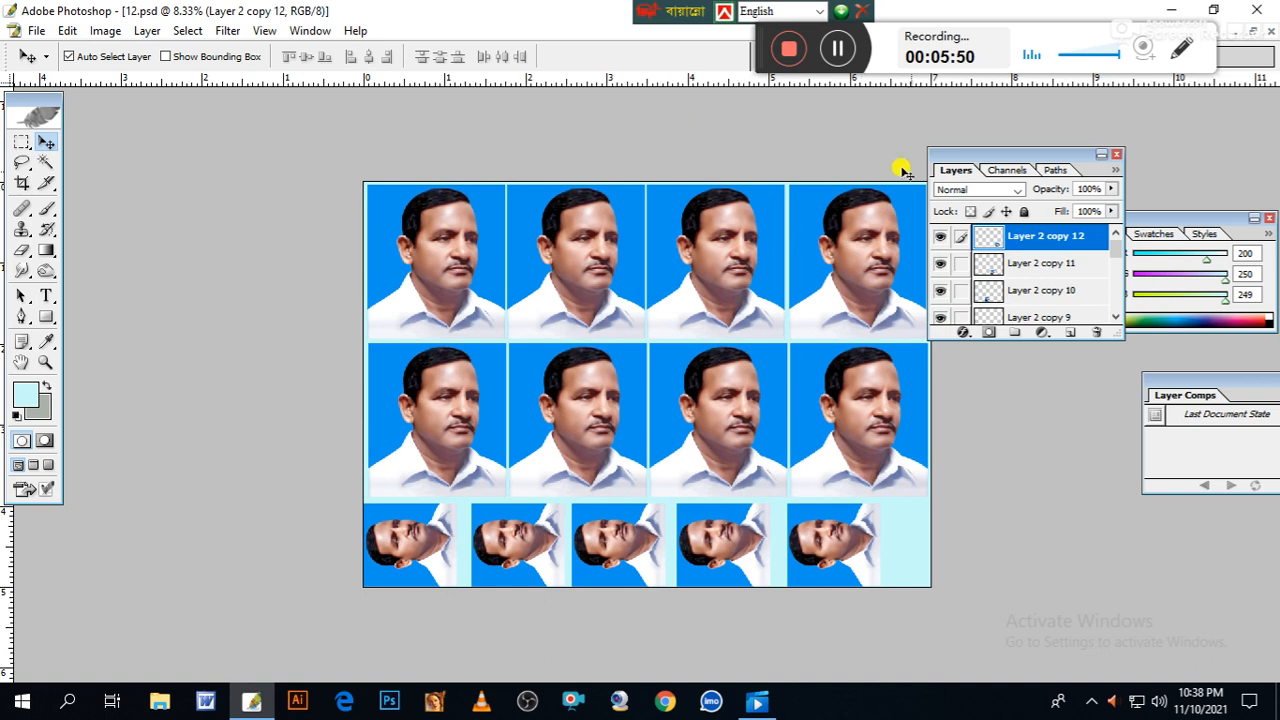
{"action": "left_click_drag", "start_coordinate": [970, 157], "coordinate": [1044, 156]}
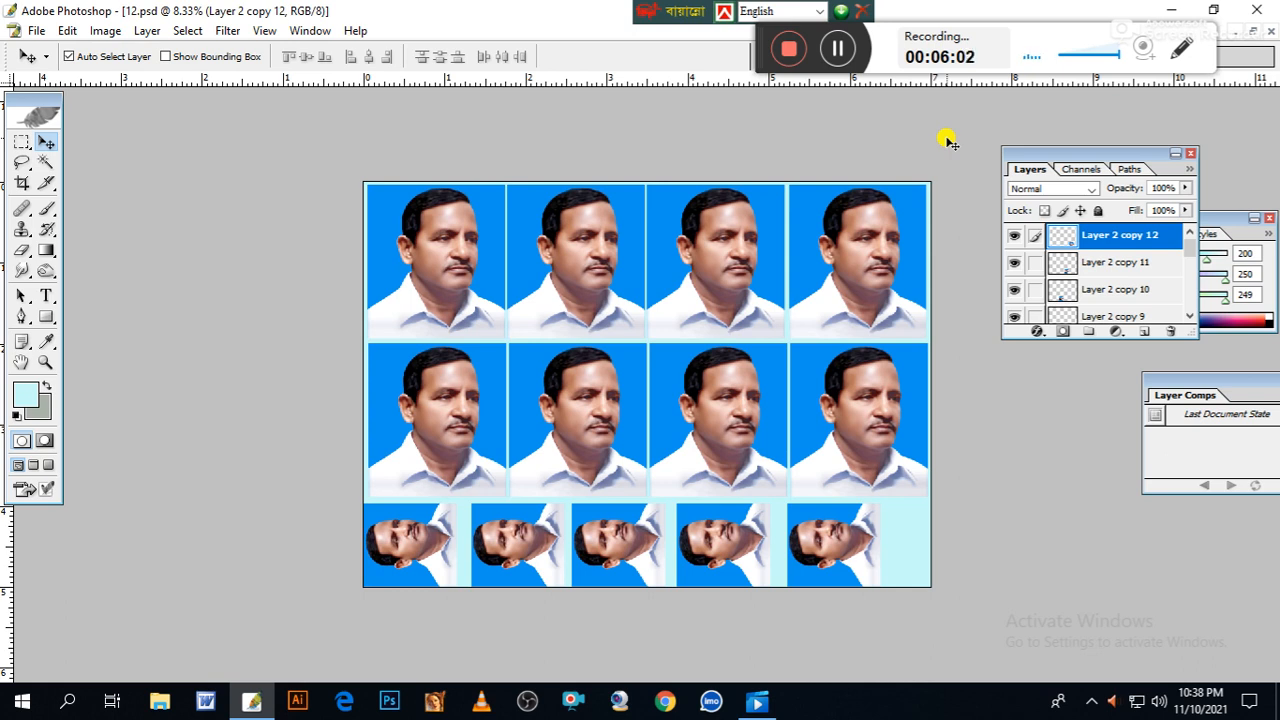
{"action": "left_click", "coordinate": [868, 252]}
{"action": "left_click", "coordinate": [757, 277]}
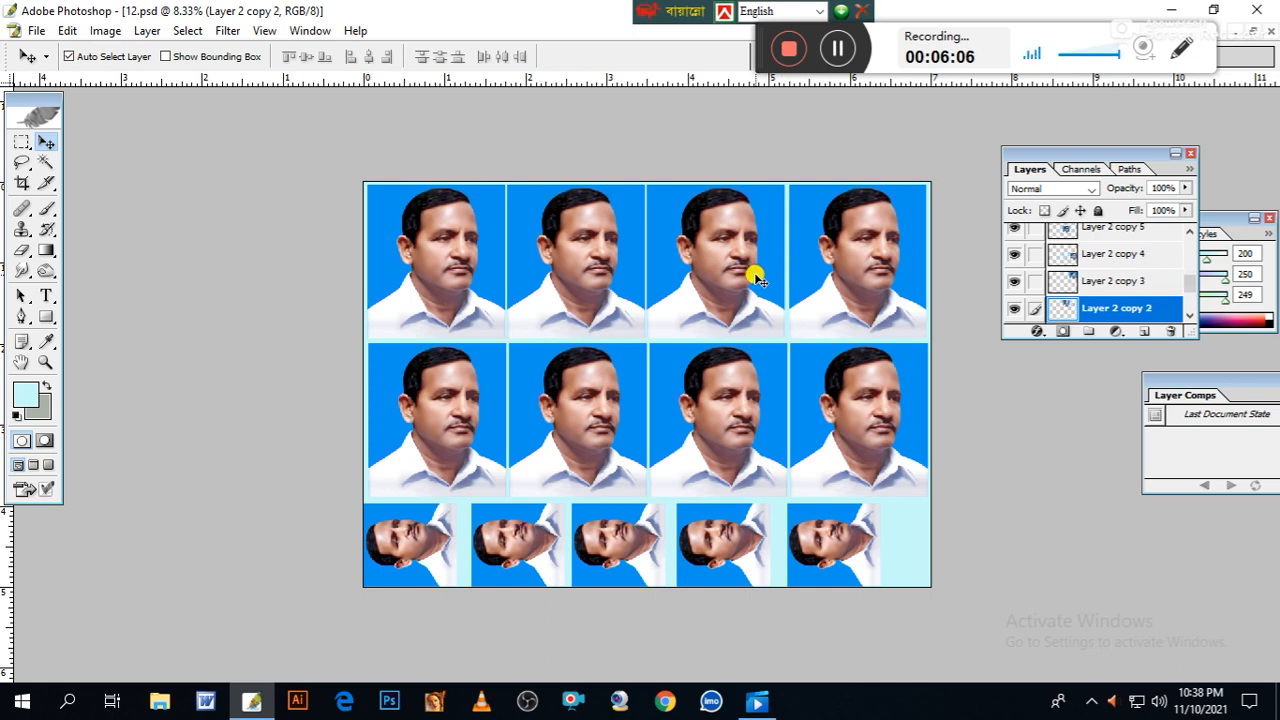
{"action": "left_click", "coordinate": [625, 294]}
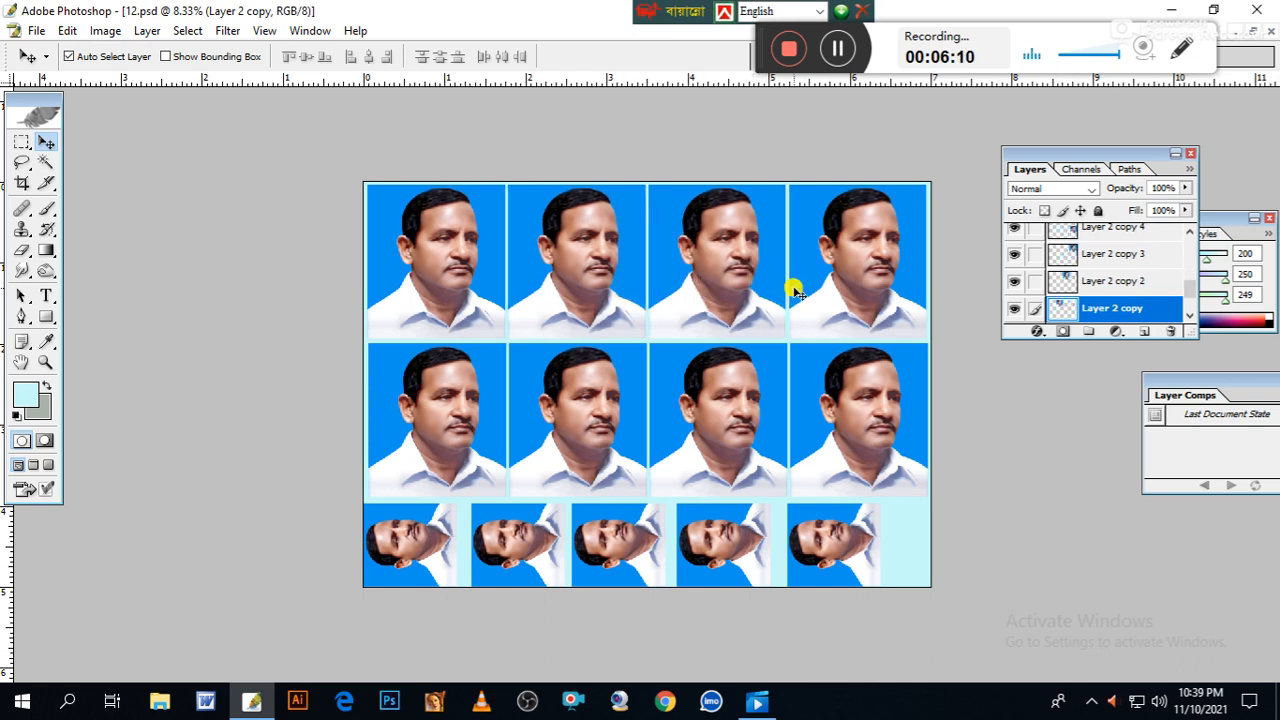